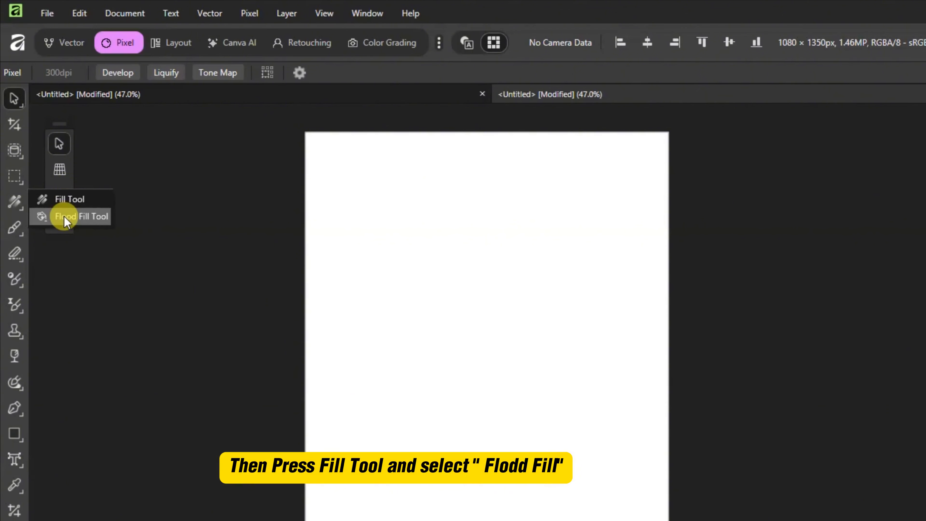
Flood-fill the pixel layer with the blue colour 0522D3.
left_click(62, 216)
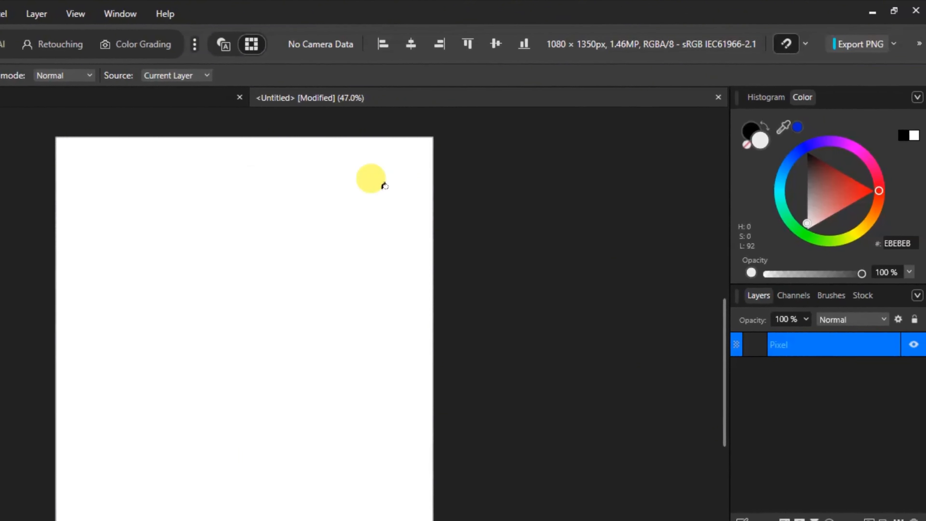
double_click(760, 141)
left_click(652, 372)
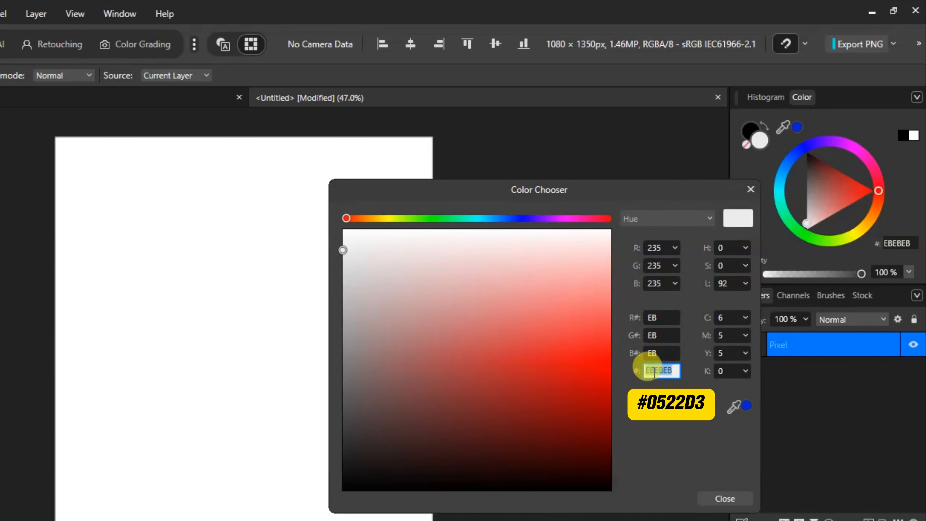
type("0522D3")
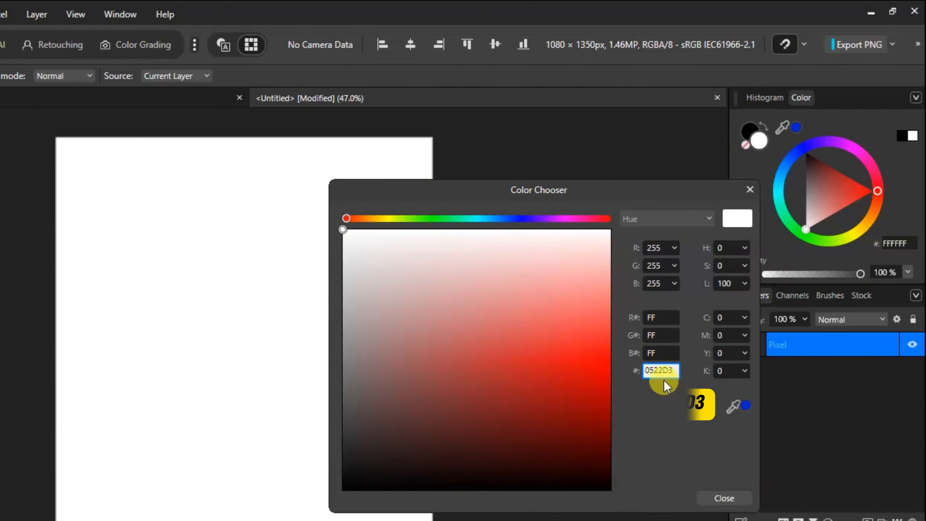
left_click(711, 499)
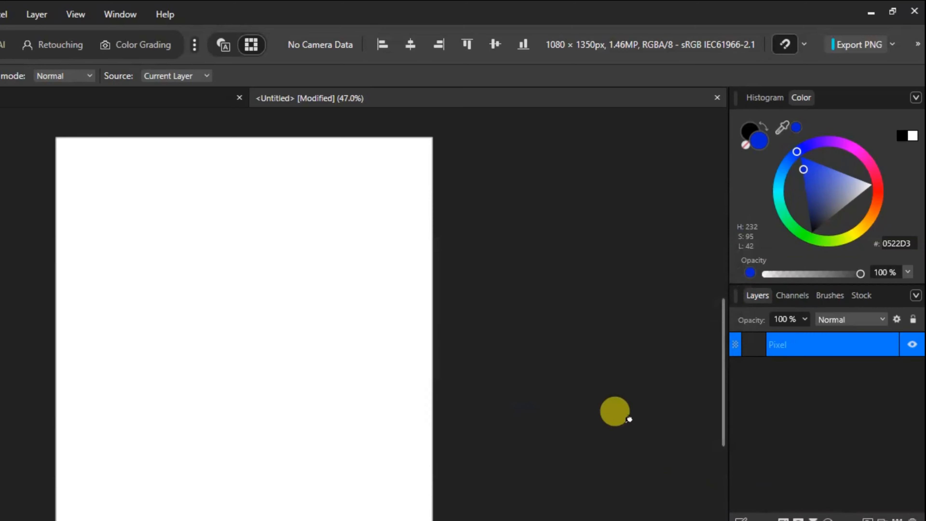
left_click(309, 286)
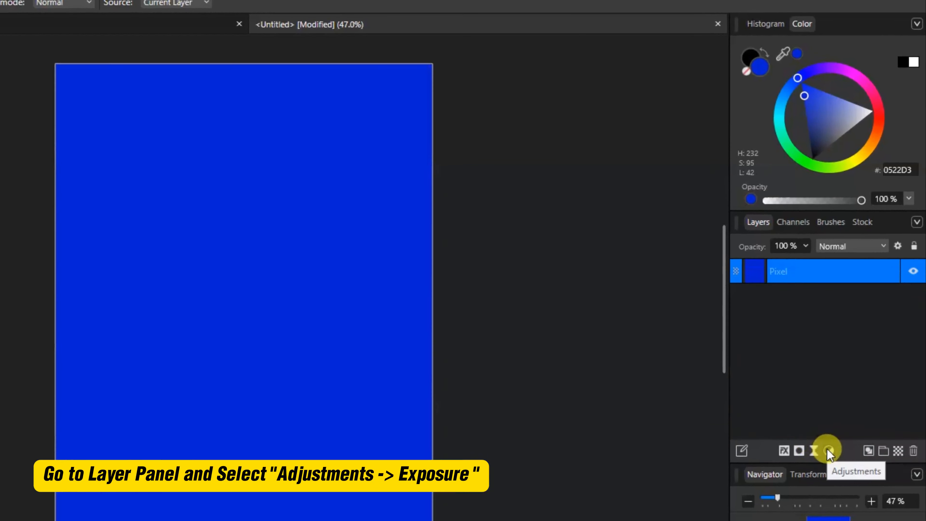
Add an Exposure adjustment above the blue background and set its exposure to -3.2.
left_click(851, 409)
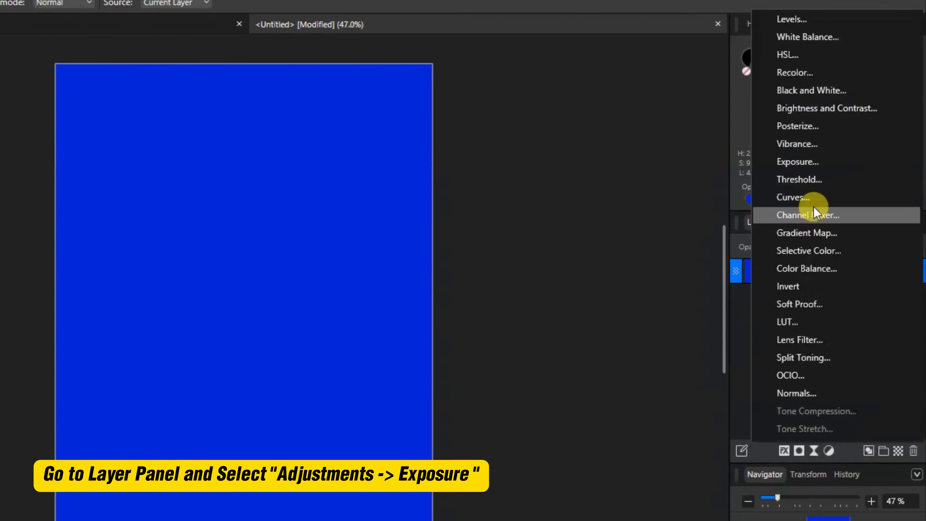
left_click(817, 164)
left_click_drag(550, 436, 555, 372)
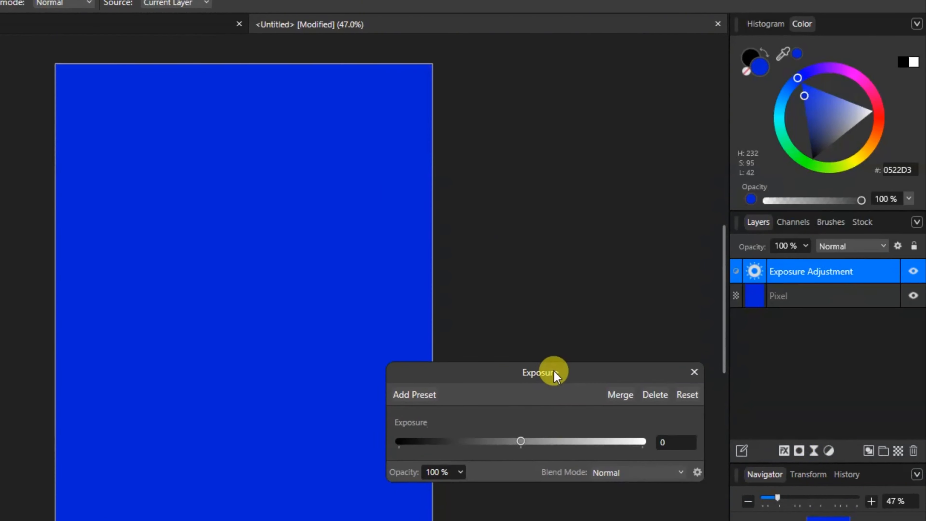
left_click_drag(520, 444, 501, 444)
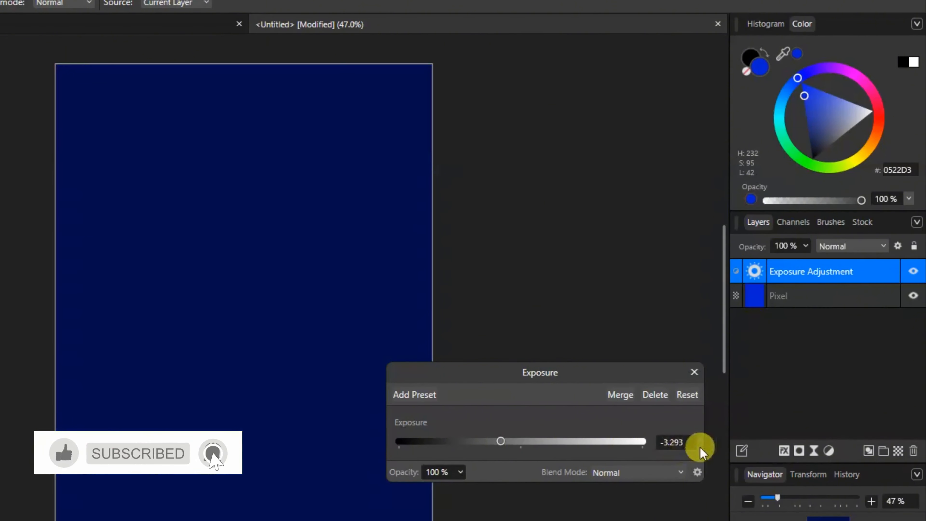
type("-3.2")
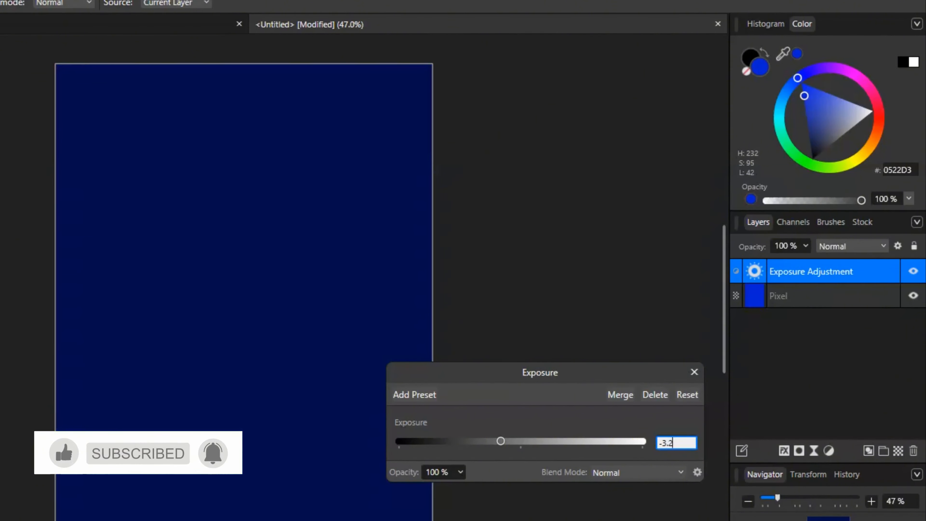
left_click(694, 372)
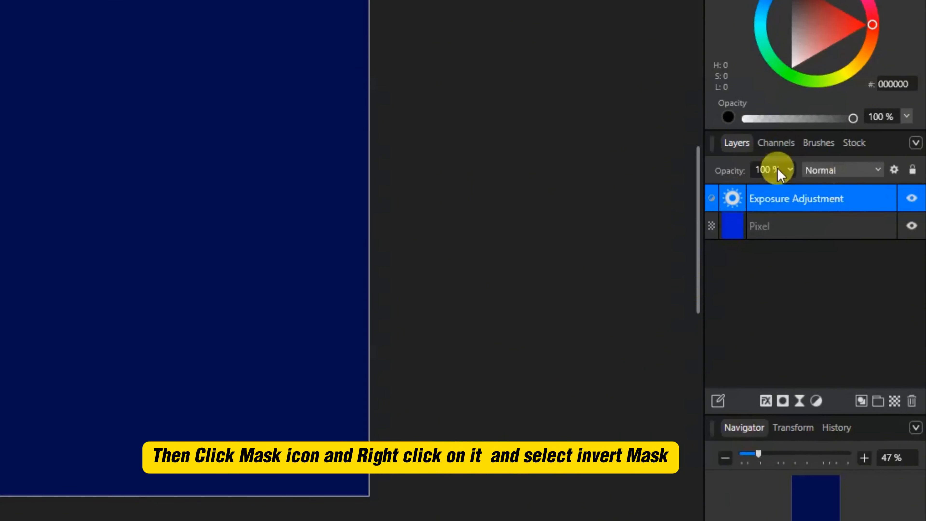
Add a mask to the Exposure adjustment and invert it.
left_click(786, 402)
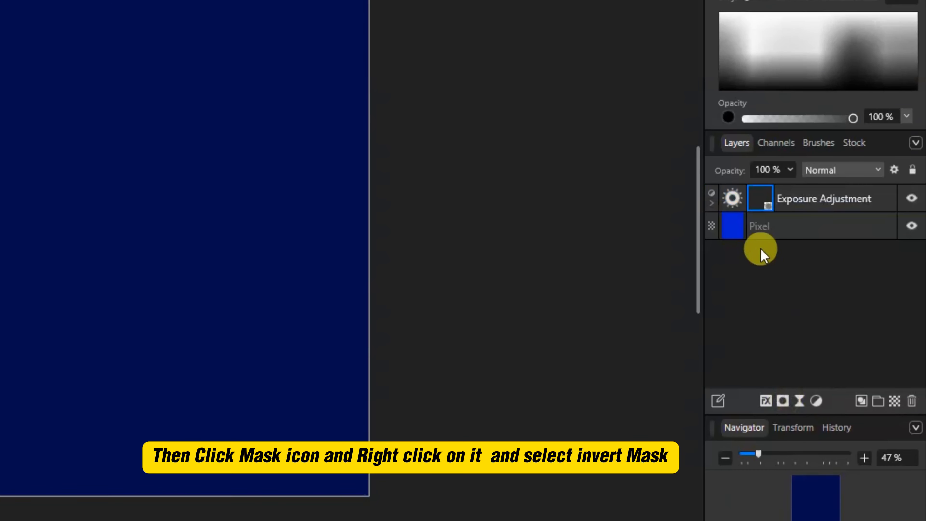
right_click(761, 203)
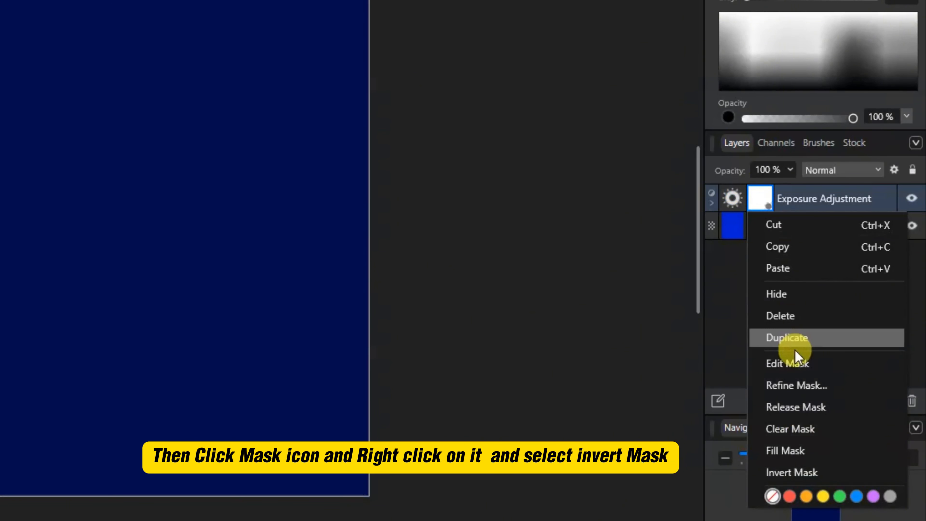
left_click(791, 472)
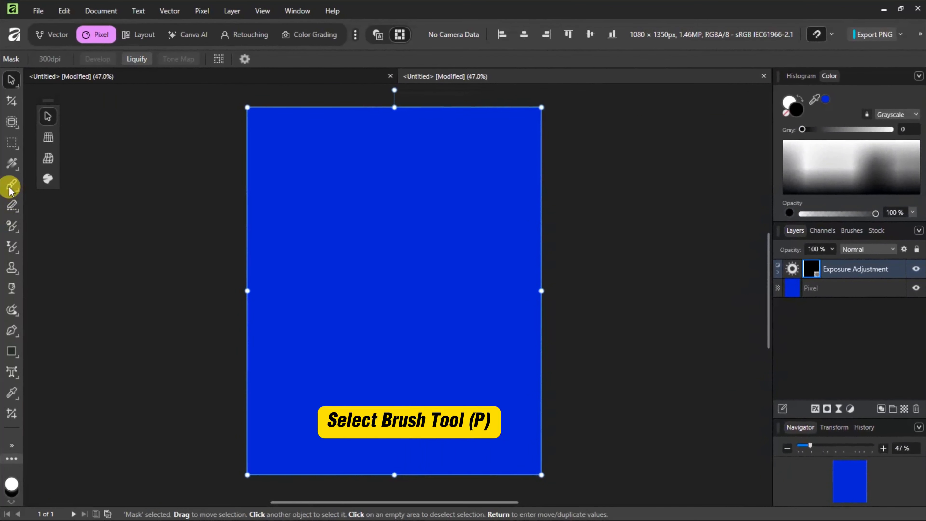
Paint the mask softly in white along the page's left side, upper left and lower corners, and set the opacity to 80%.
left_click(11, 187)
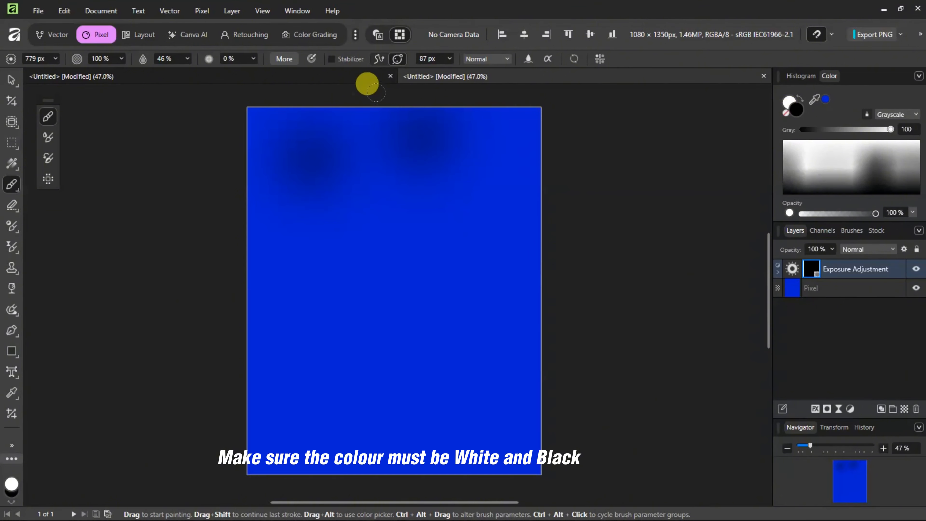
mouse_move(295, 76)
left_mouse_down()
mouse_move(220, 132)
mouse_move(209, 280)
mouse_move(227, 352)
mouse_move(273, 401)
mouse_move(233, 393)
mouse_move(248, 411)
mouse_move(378, 436)
mouse_move(459, 422)
mouse_move(506, 349)
mouse_move(508, 326)
mouse_move(425, 409)
left_mouse_up()
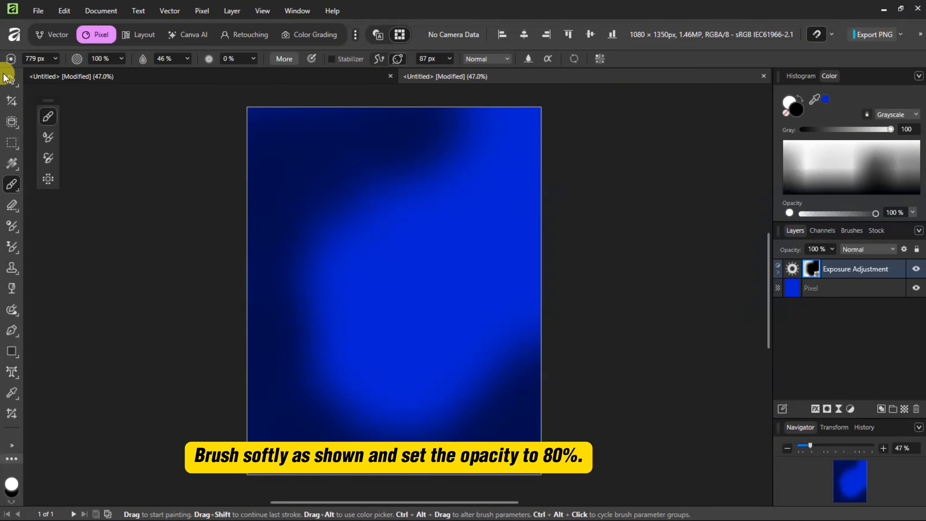
left_click(11, 78)
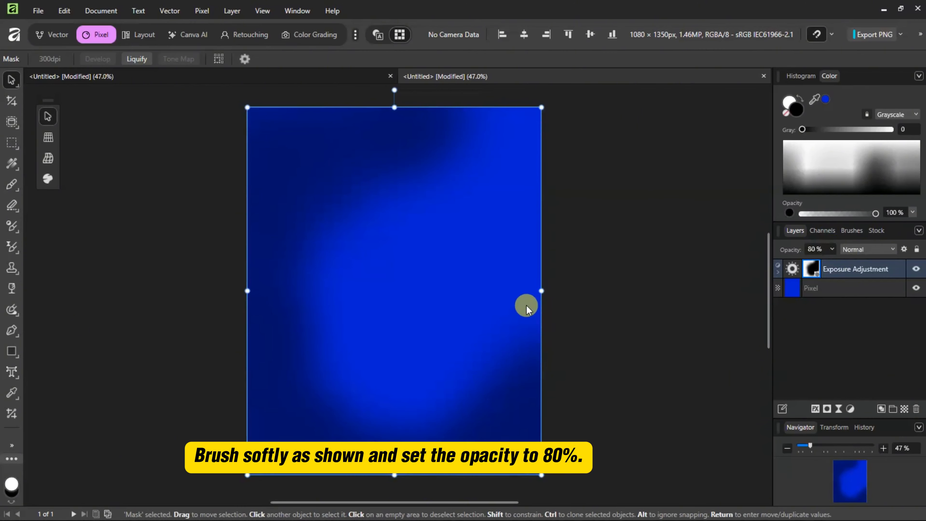
Place the image Can Drink.png from the Energy Drink folder above the Exposure adjustment layer.
left_click(828, 289)
left_click(842, 270)
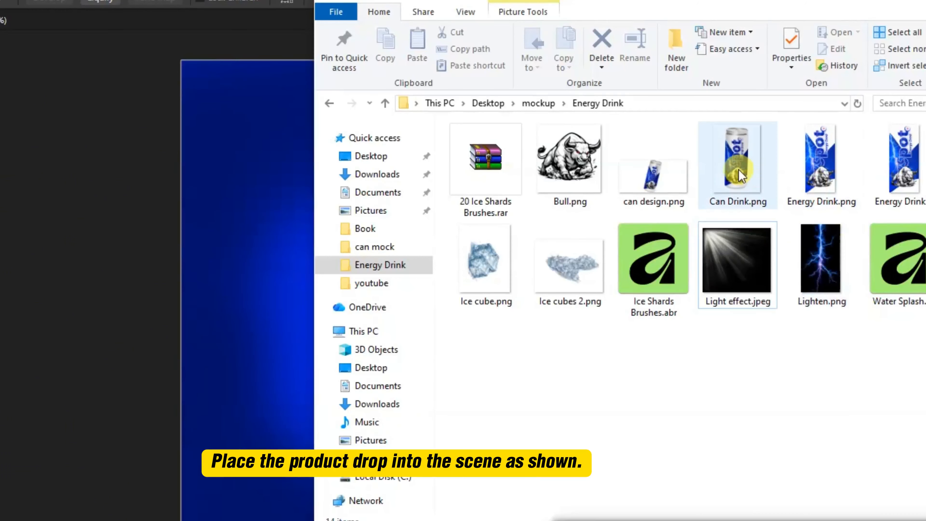
left_click_drag(737, 160, 359, 285)
left_click(925, 1)
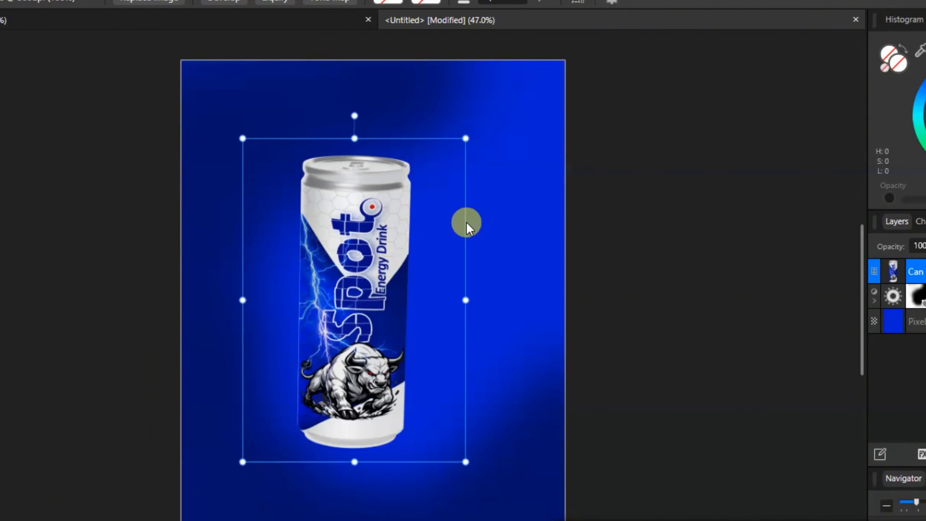
Rotate the can about 25° counter-clockwise and position it in the left half of the page.
left_click_drag(353, 116, 279, 120)
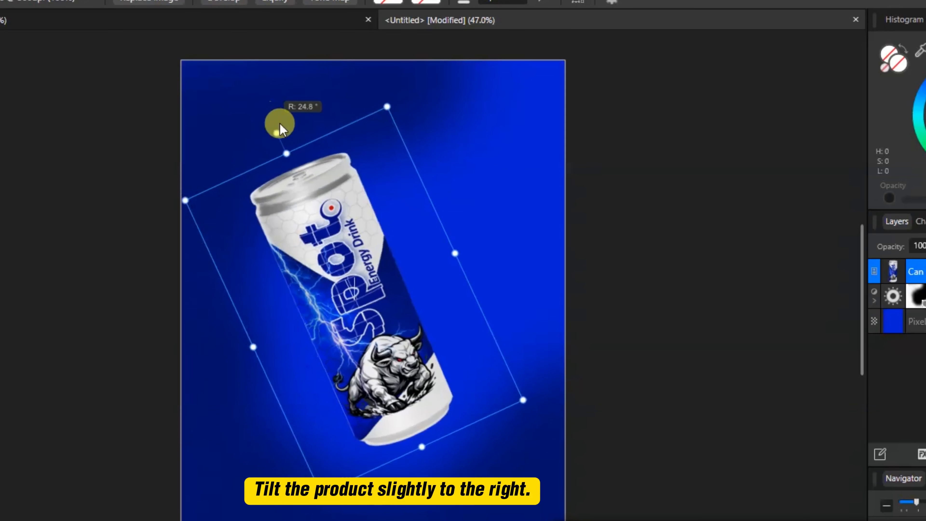
left_click_drag(358, 353, 322, 358)
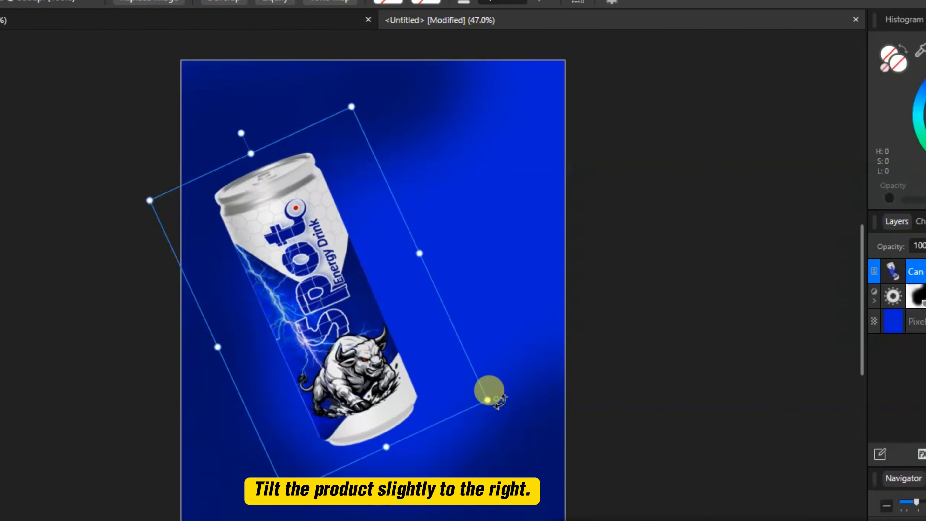
left_click_drag(488, 387, 488, 400)
mouse_move(327, 355)
left_mouse_down()
mouse_move(323, 367)
mouse_move(321, 359)
left_mouse_up()
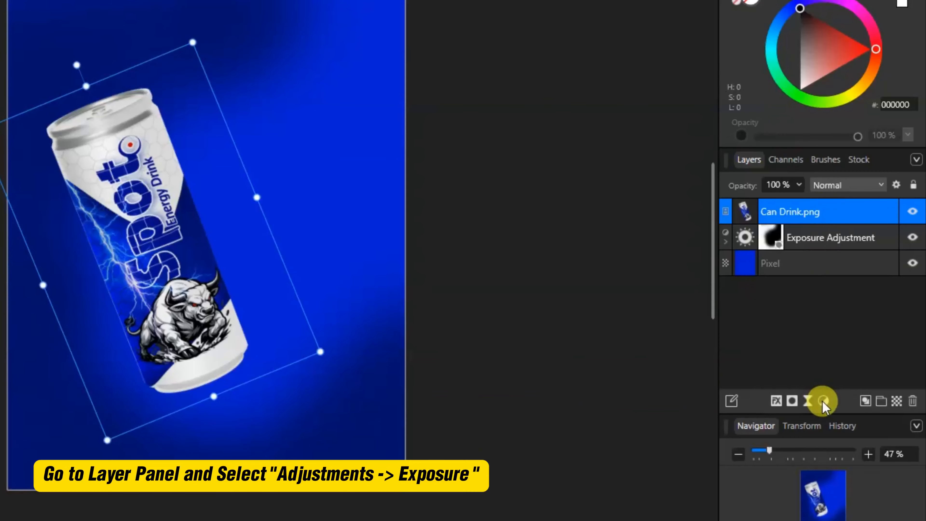
Add an Exposure adjustment of -2.5 and nest it inside the Can Drink.png layer.
left_click(823, 401)
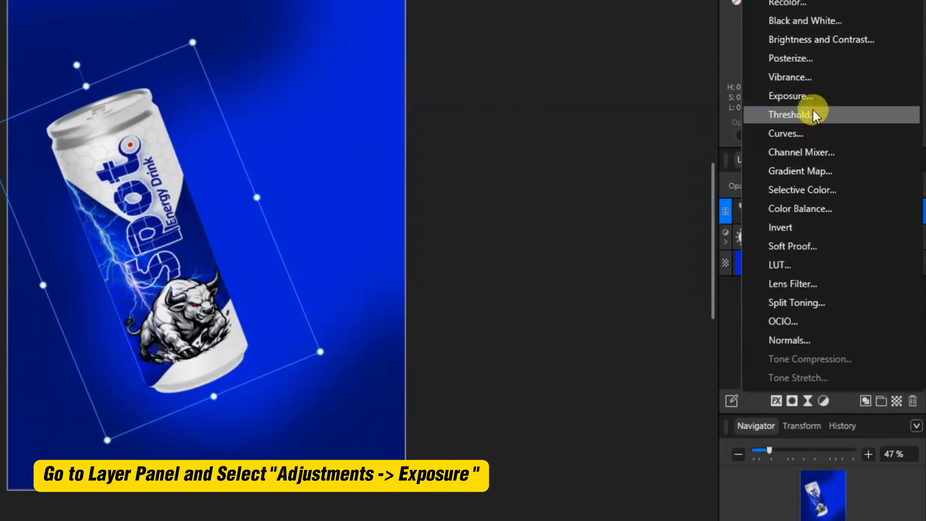
left_click(802, 94)
left_click_drag(475, 323, 457, 272)
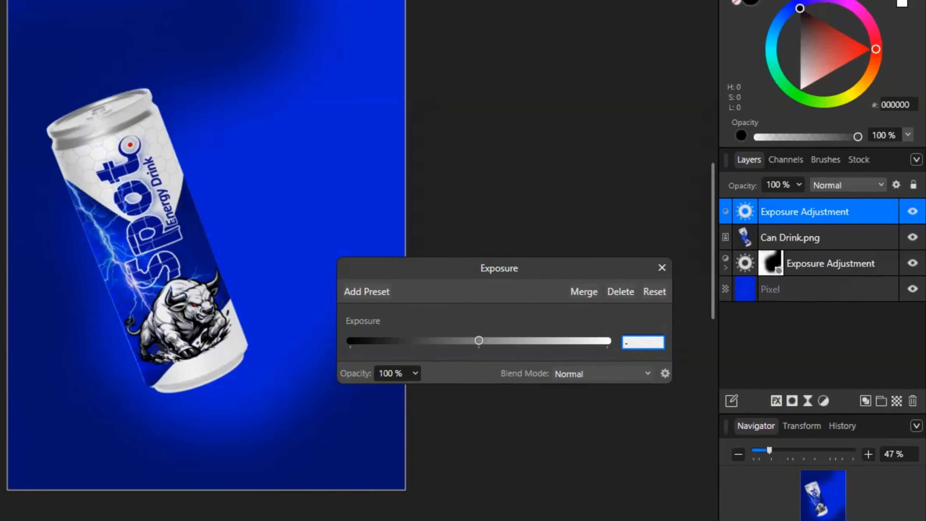
left_click(642, 344)
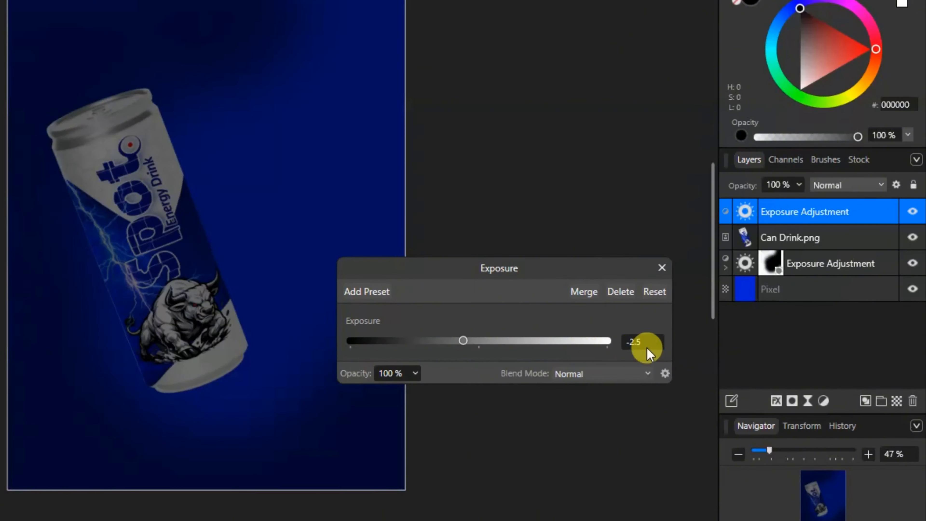
left_click(659, 266)
left_click_drag(778, 210, 786, 242)
left_click(725, 215)
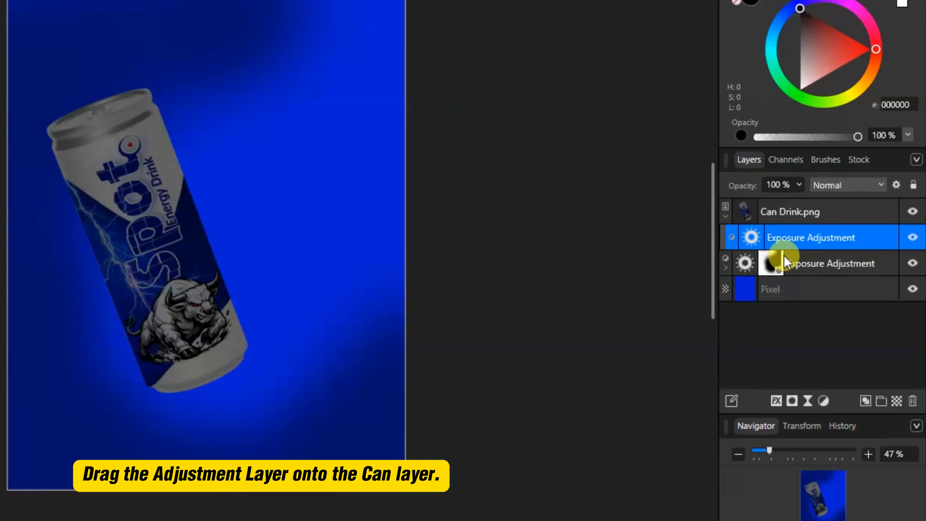
Add a mask to the can's nested Exposure adjustment and invert it.
left_click(793, 399)
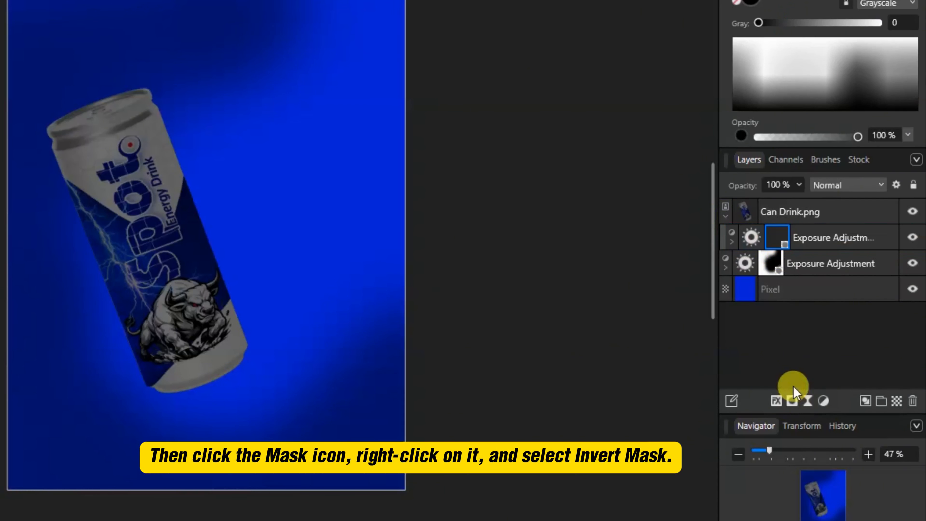
left_click(778, 237)
right_click(778, 237)
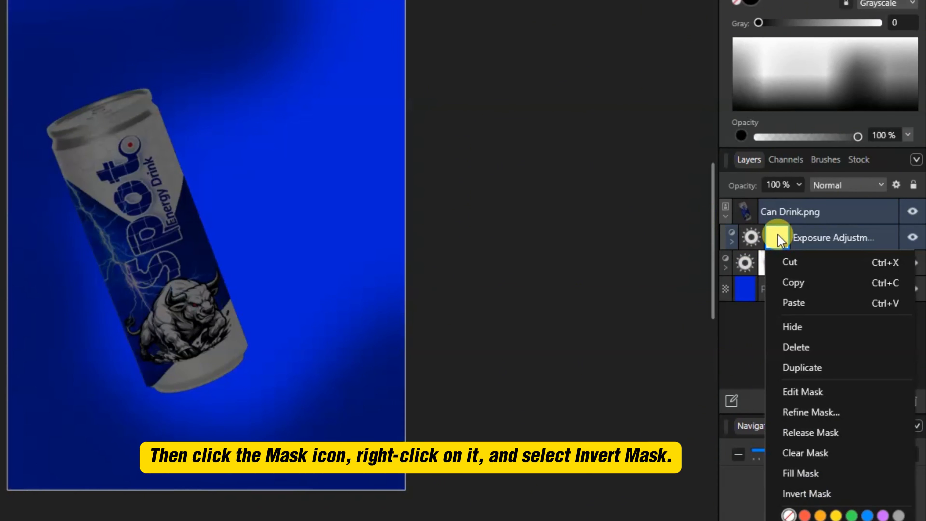
left_click(799, 495)
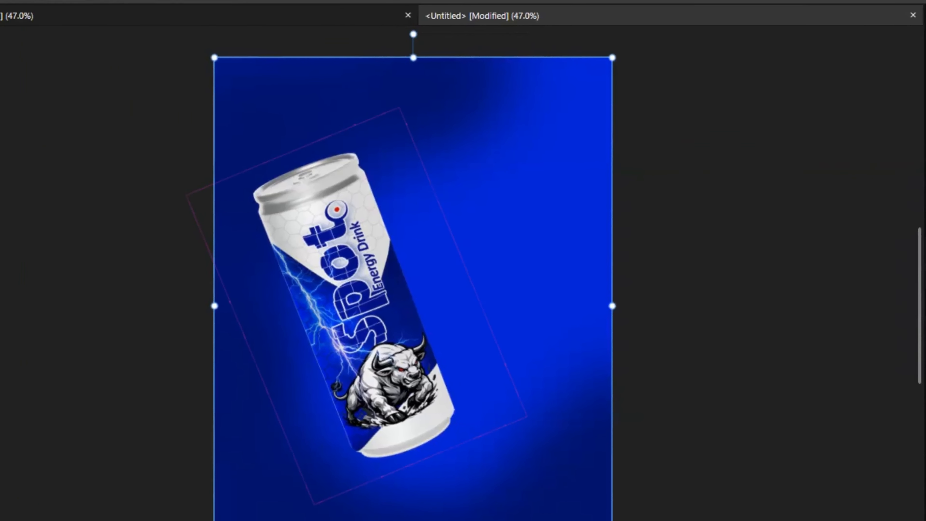
Paint the nested mask in white with the brush along the can's left edge to shade that side.
left_click(9, 186)
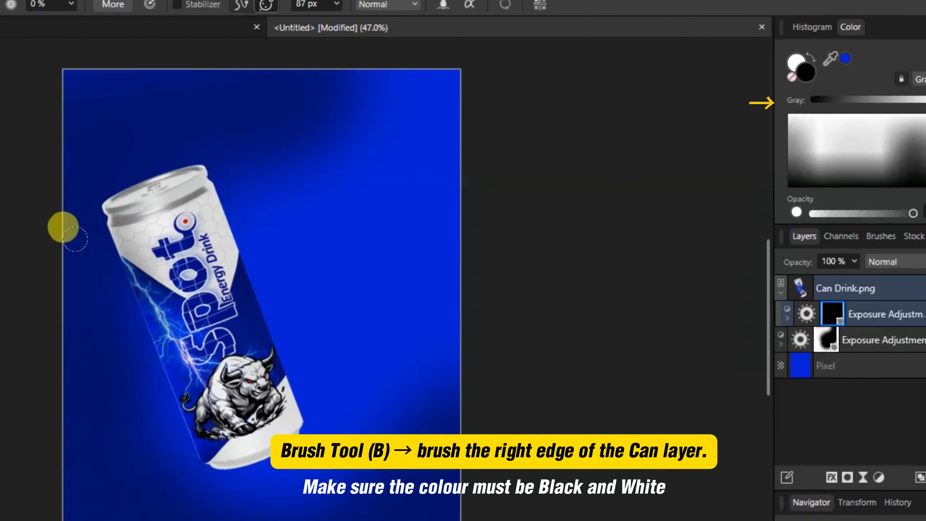
mouse_move(89, 231)
left_mouse_down()
mouse_move(166, 460)
mouse_move(161, 409)
mouse_move(168, 434)
mouse_move(205, 457)
left_mouse_up()
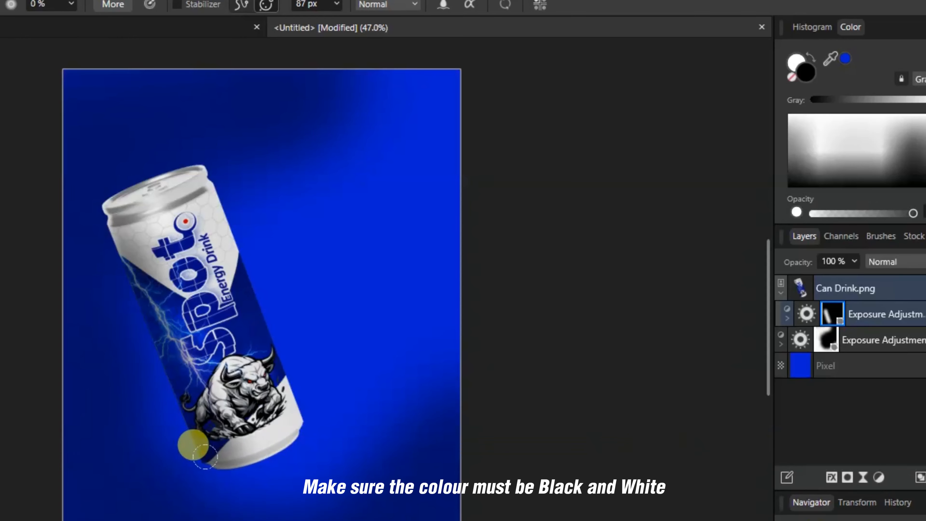
left_click(209, 450)
mouse_move(67, 218)
left_mouse_down()
mouse_move(73, 194)
mouse_move(137, 331)
mouse_move(125, 511)
mouse_move(187, 478)
mouse_move(191, 454)
mouse_move(160, 448)
mouse_move(79, 403)
mouse_move(110, 386)
mouse_move(114, 368)
mouse_move(81, 253)
mouse_move(104, 279)
left_mouse_up()
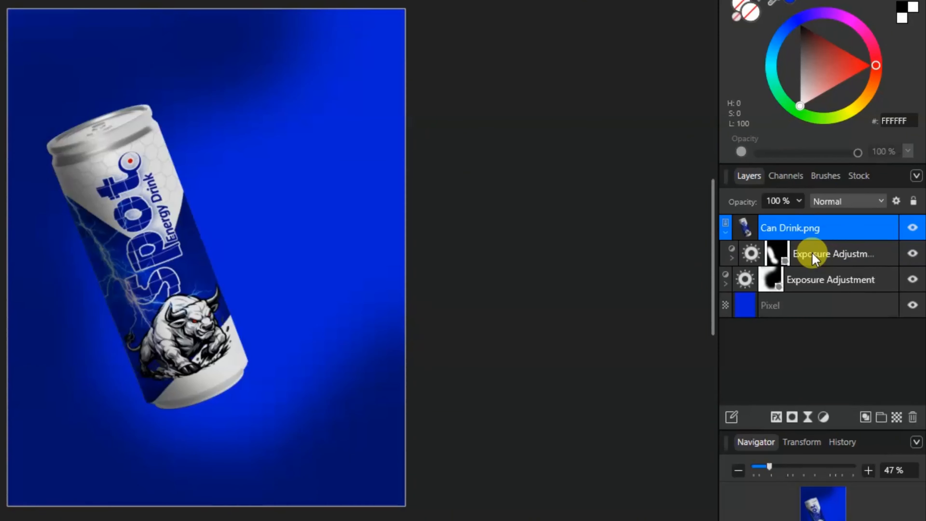
Add an Exposure adjustment of 1.5 inside the Can Drink.png layer, above its existing nested Exposure adjustment.
left_click(868, 314)
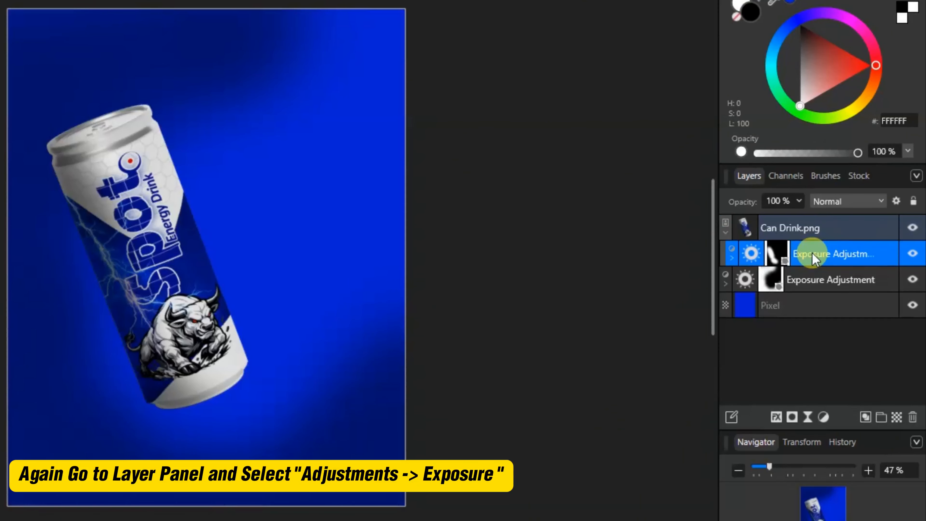
key("x")
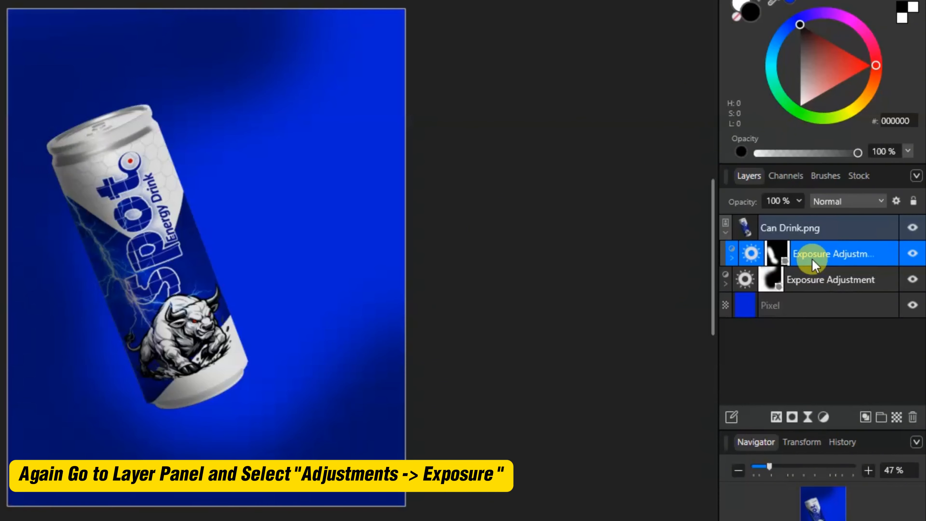
left_click(825, 418)
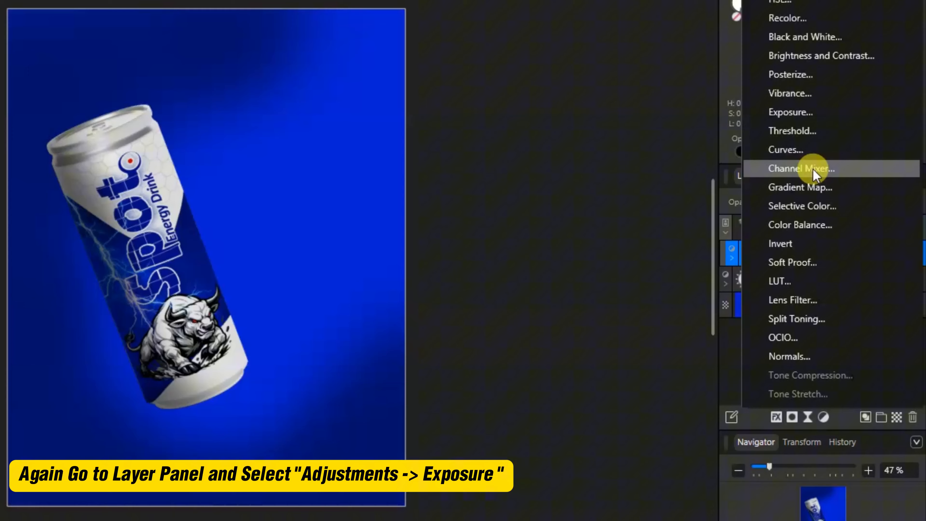
left_click(802, 113)
left_click(637, 361)
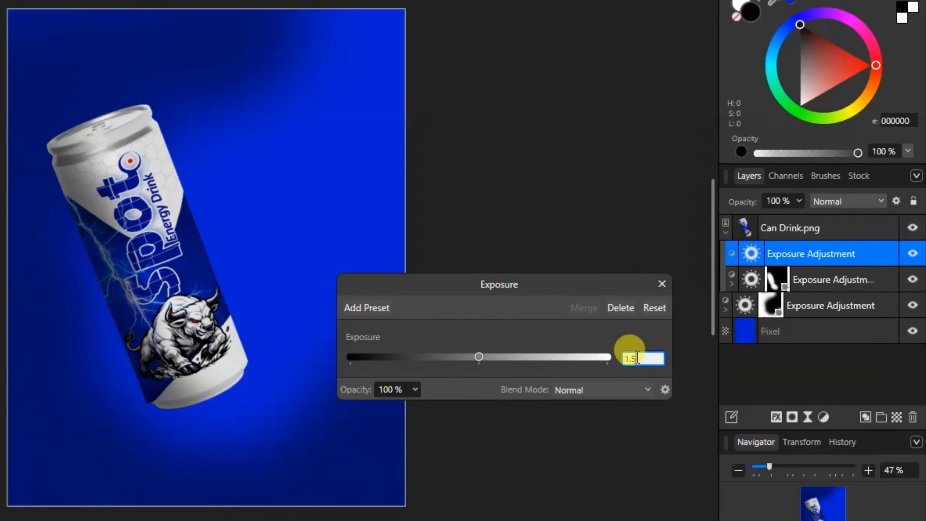
key("Return")
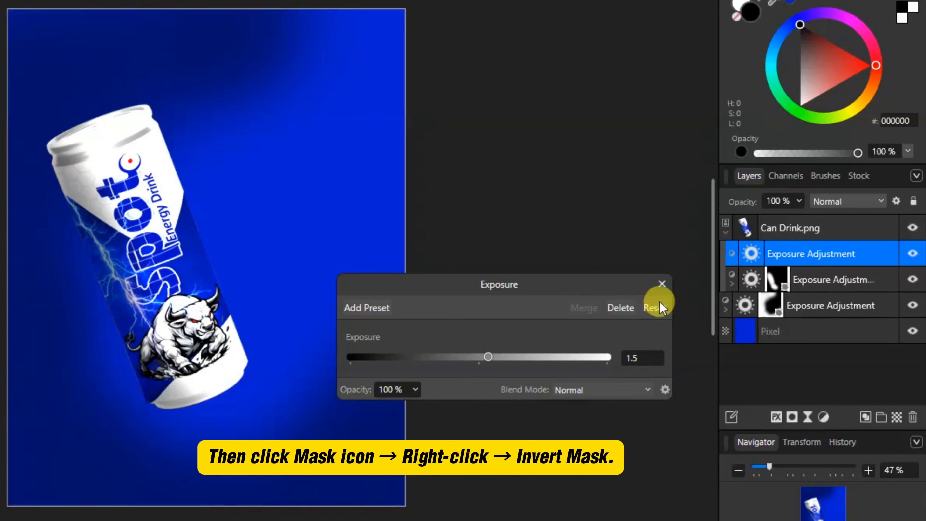
left_click(662, 284)
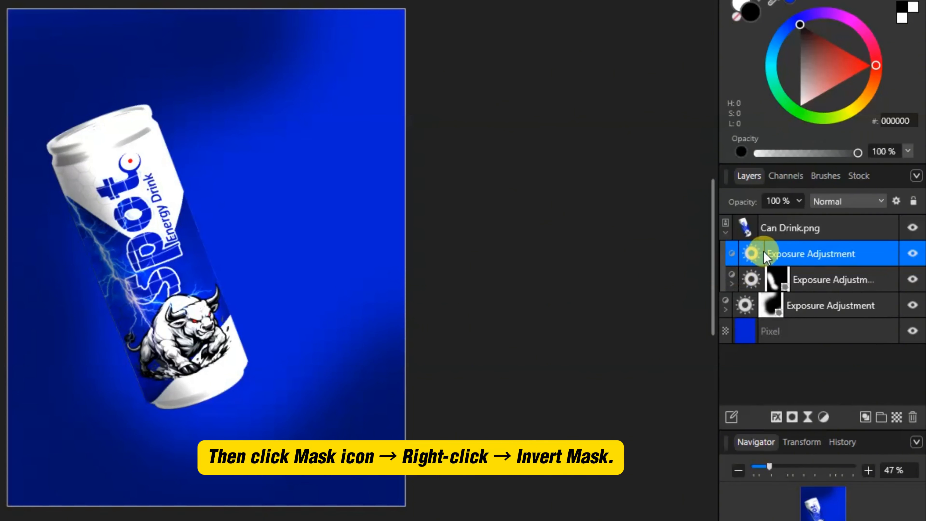
Add a mask to the can's brightening Exposure adjustment and invert it.
left_click(792, 417)
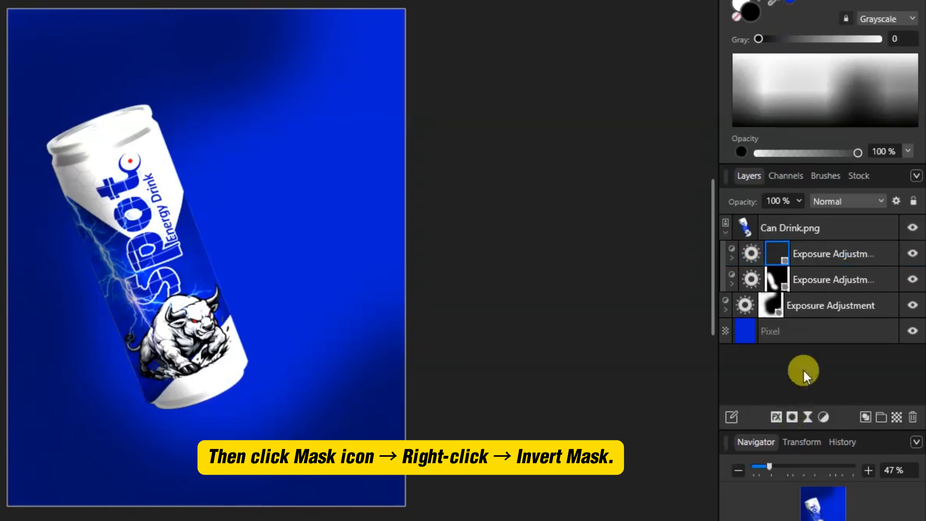
right_click(776, 251)
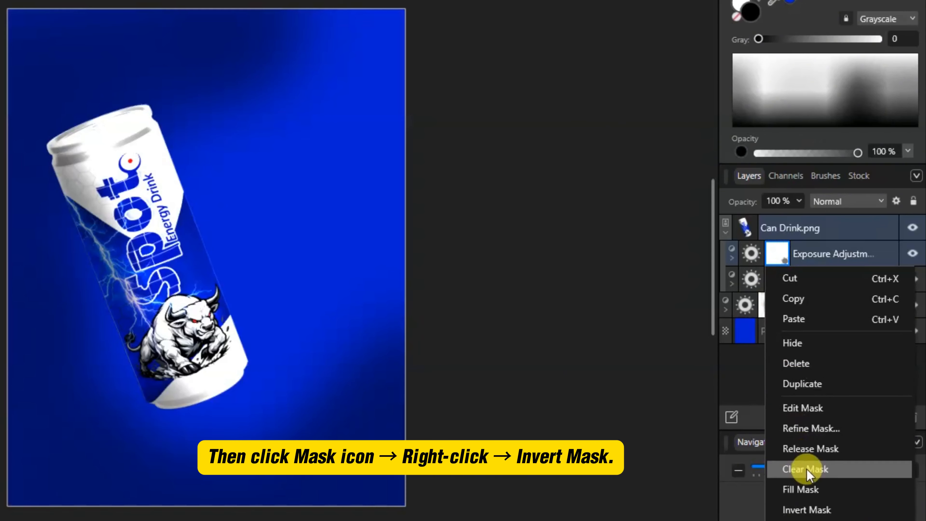
left_click(806, 510)
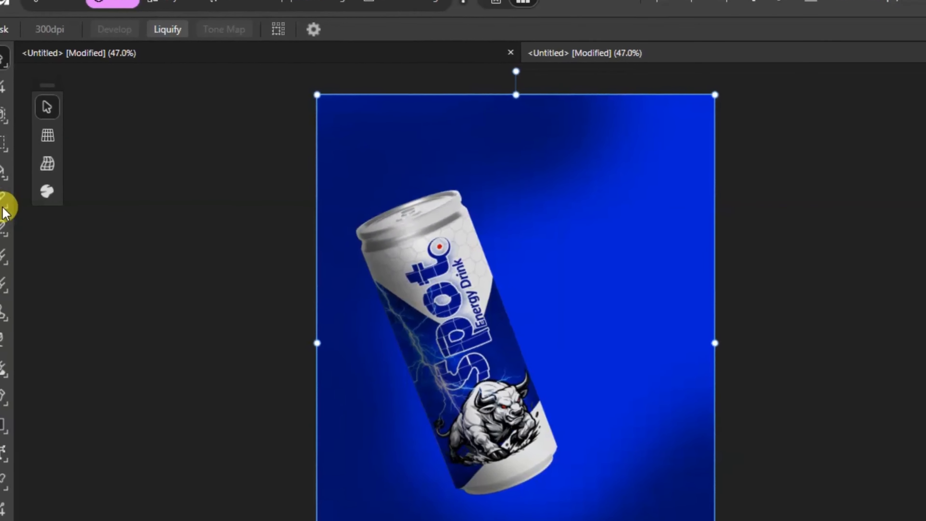
Paint the inverted mask in white with a 478 px brush along the can's right side to brighten it.
left_click(17, 204)
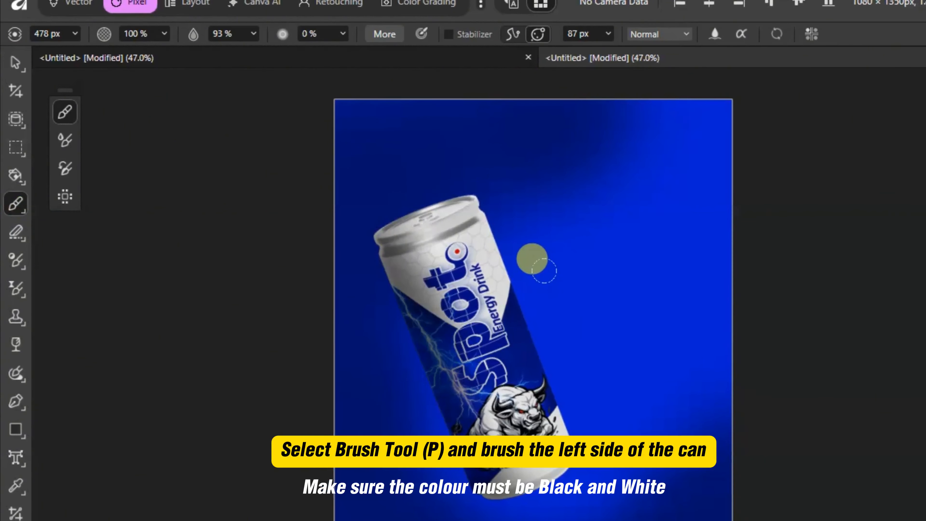
mouse_move(458, 197)
left_mouse_down()
mouse_move(510, 307)
mouse_move(511, 347)
mouse_move(533, 384)
left_mouse_up()
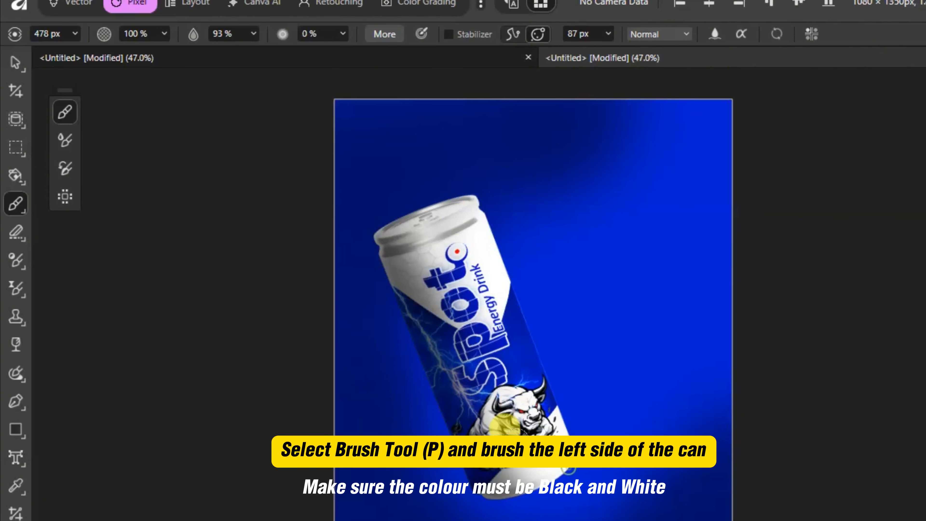
mouse_move(460, 205)
left_mouse_down()
mouse_move(480, 242)
mouse_move(454, 263)
mouse_move(482, 307)
mouse_move(496, 357)
mouse_move(483, 360)
mouse_move(546, 445)
left_mouse_up()
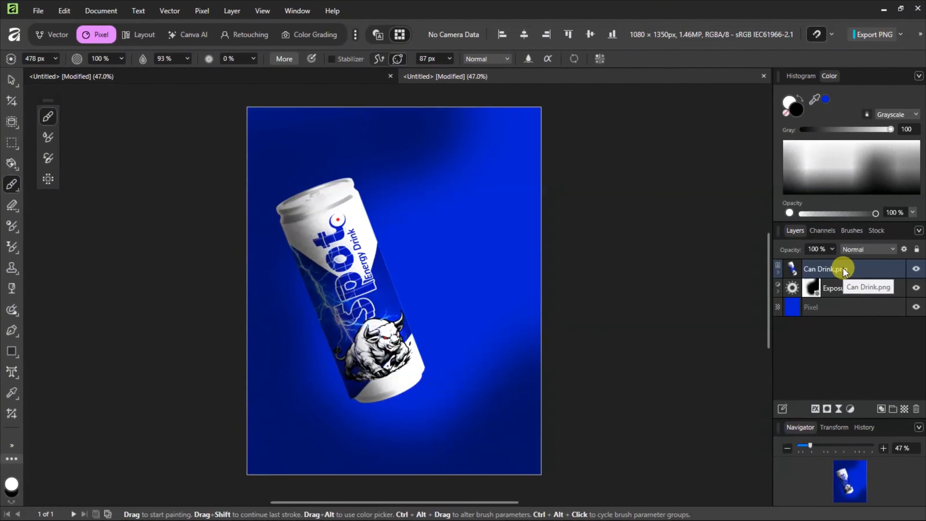
Place Ice cubes 2.png from the Energy Drink folder into the poster above the Can Drink.png layer.
left_click(843, 268)
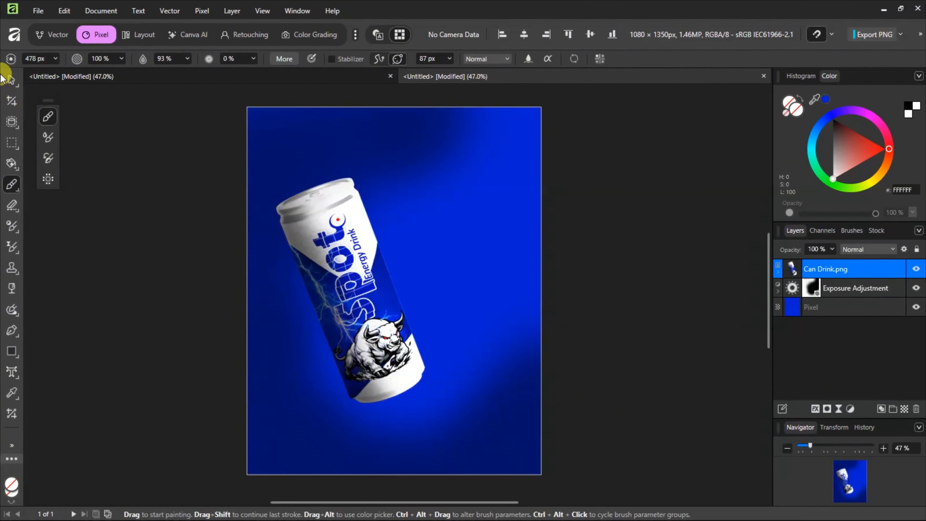
left_click(11, 81)
key("alt+Tab")
left_click(543, 261)
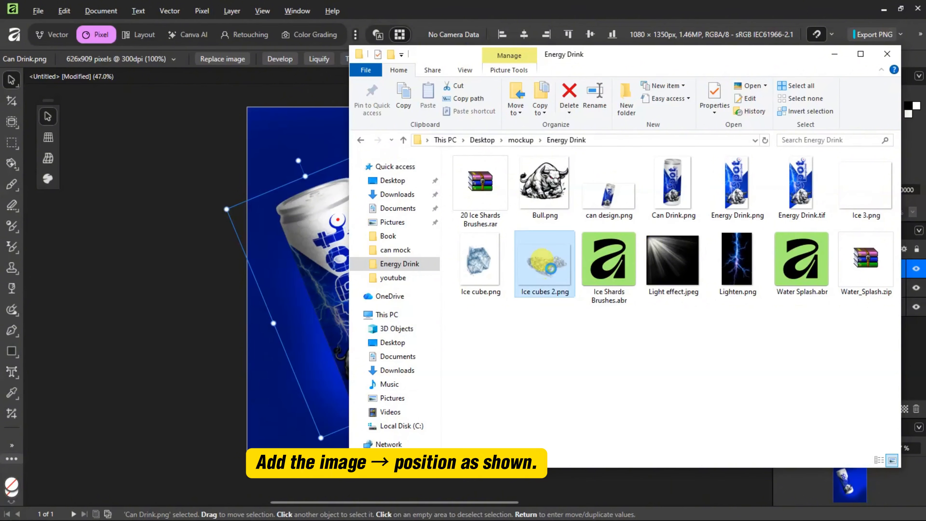
left_click_drag(576, 68, 643, 65)
left_click_drag(614, 261, 365, 423)
left_click(902, 52)
Position the ice cubes at the page's lower left so that they cover the base of the can.
left_click_drag(508, 280, 518, 273)
left_click_drag(411, 413, 405, 423)
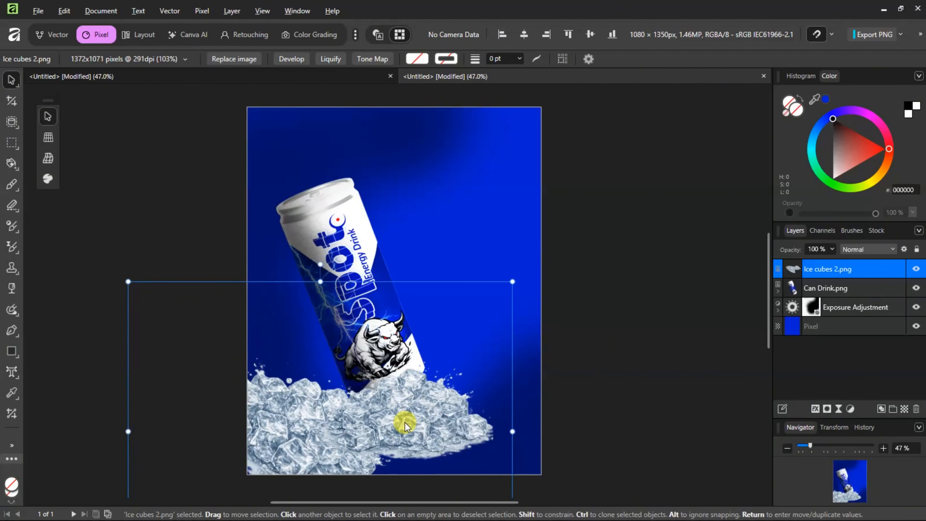
left_click(45, 101)
left_click(458, 403)
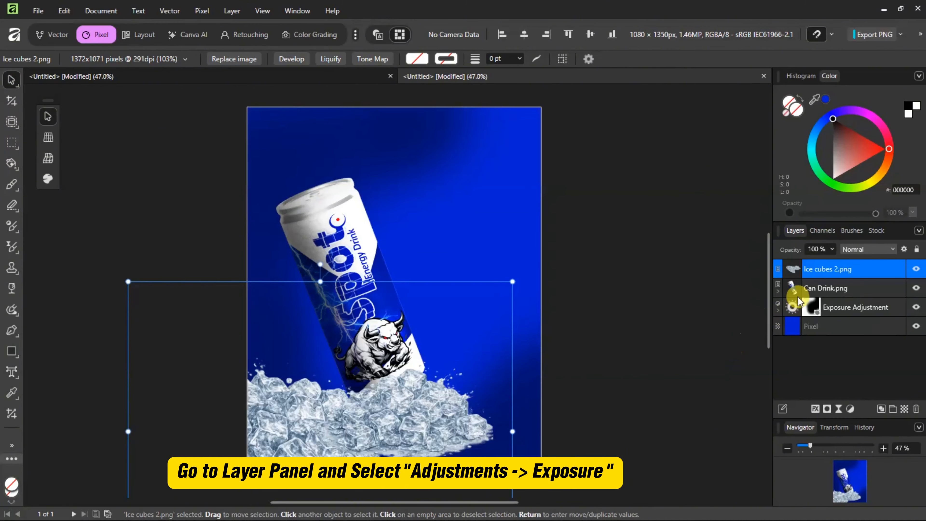
Add an Exposure adjustment of -2 and nest it inside the Ice cubes 2.png layer.
left_click(848, 409)
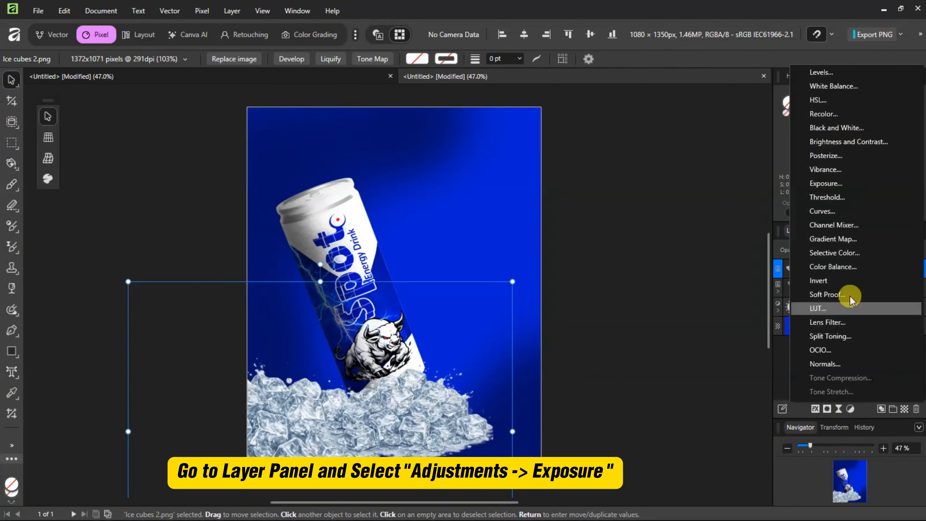
left_click(826, 183)
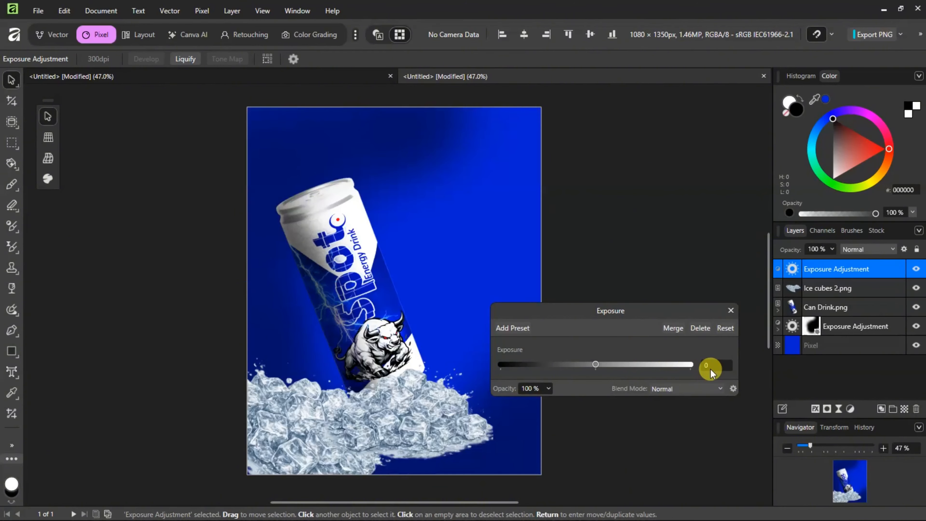
type("-1")
key("Return")
scroll(712, 365, "down", 1)
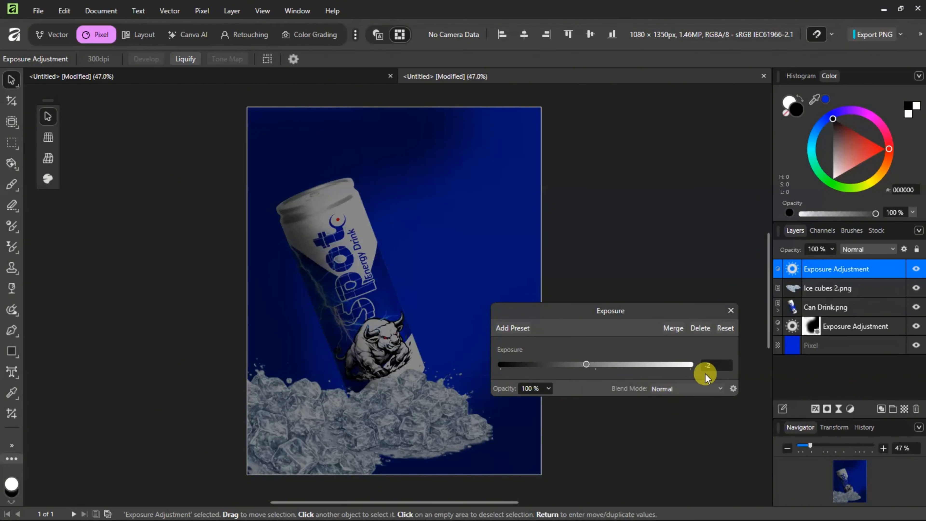
left_click(731, 309)
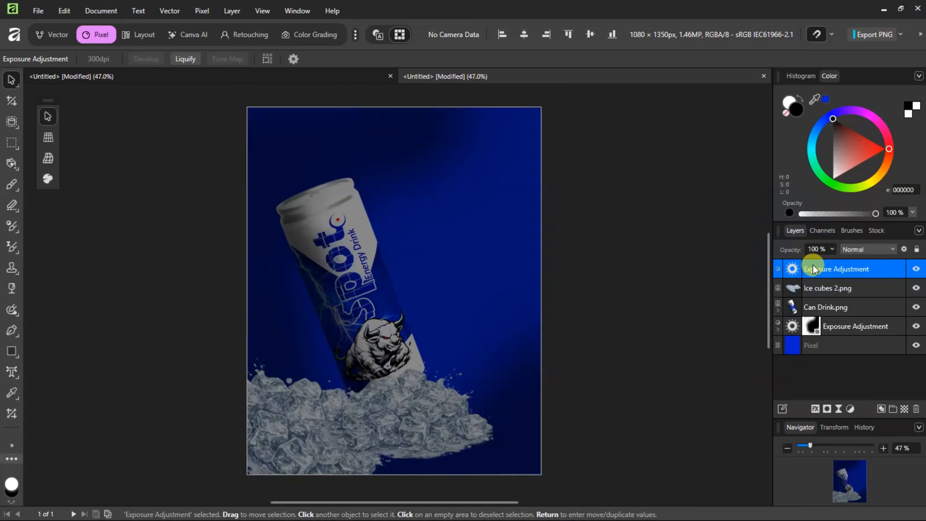
left_click_drag(814, 292, 814, 294)
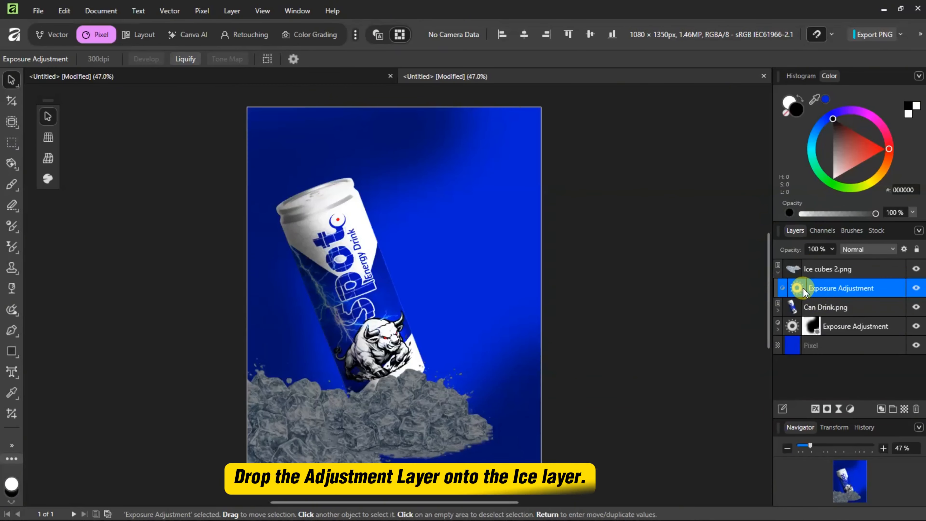
Add a mask to the ice layer's Exposure adjustment and invert it.
left_click(827, 409)
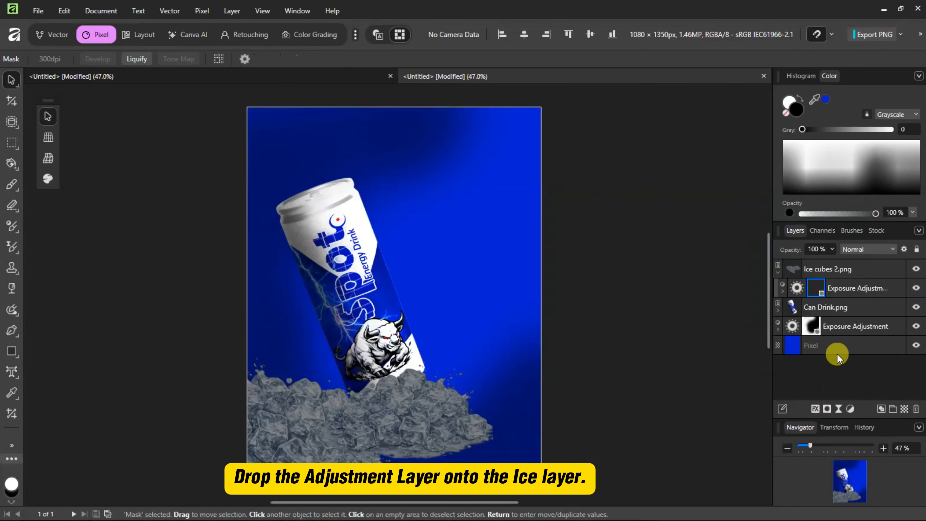
right_click(814, 289)
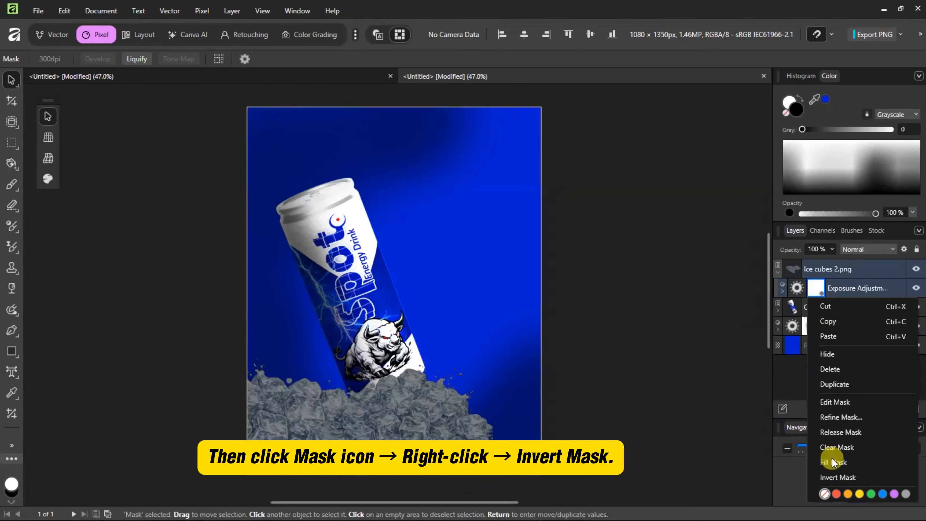
left_click(830, 477)
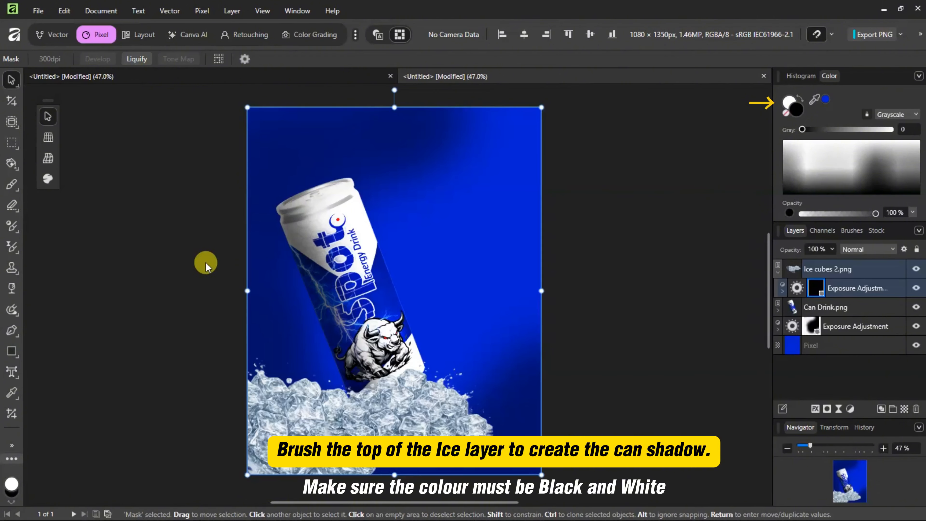
Paint the ice mask in white along the ice's top edge by the can's base to create its shadow, then collapse the ice layer.
left_click(13, 186)
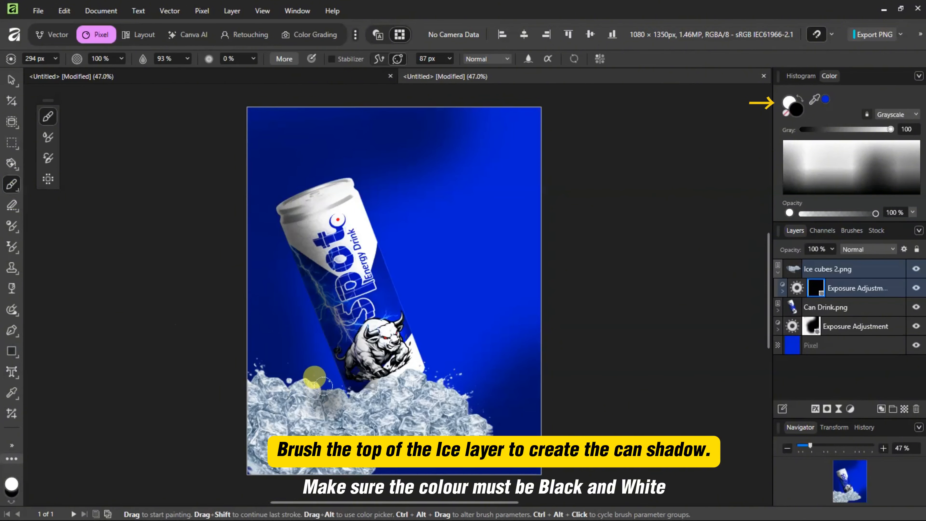
mouse_move(330, 384)
left_mouse_down()
mouse_move(244, 355)
mouse_move(373, 384)
mouse_move(397, 405)
mouse_move(344, 381)
left_mouse_up()
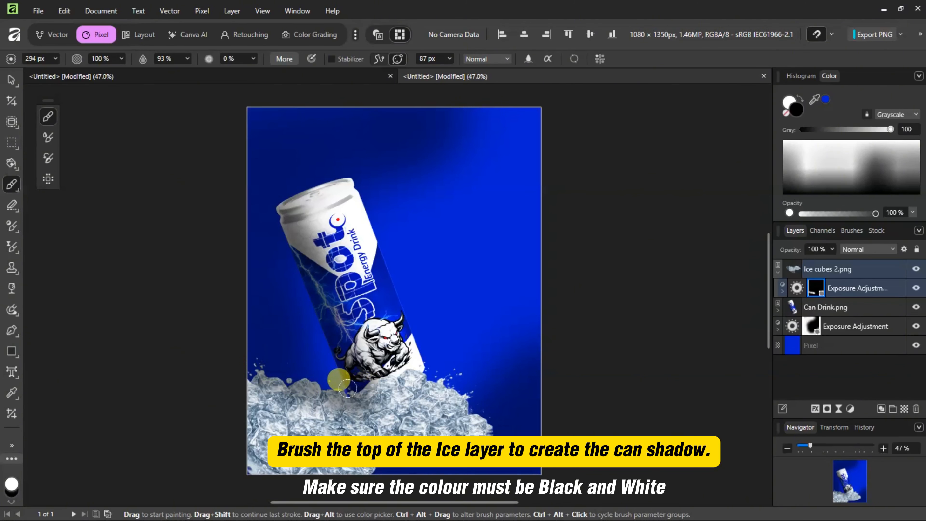
left_click(349, 388)
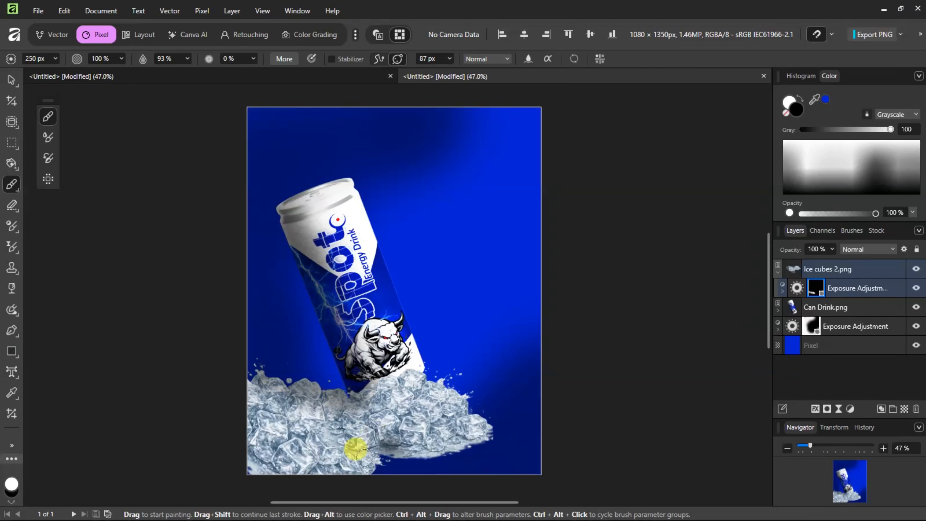
left_click(8, 80)
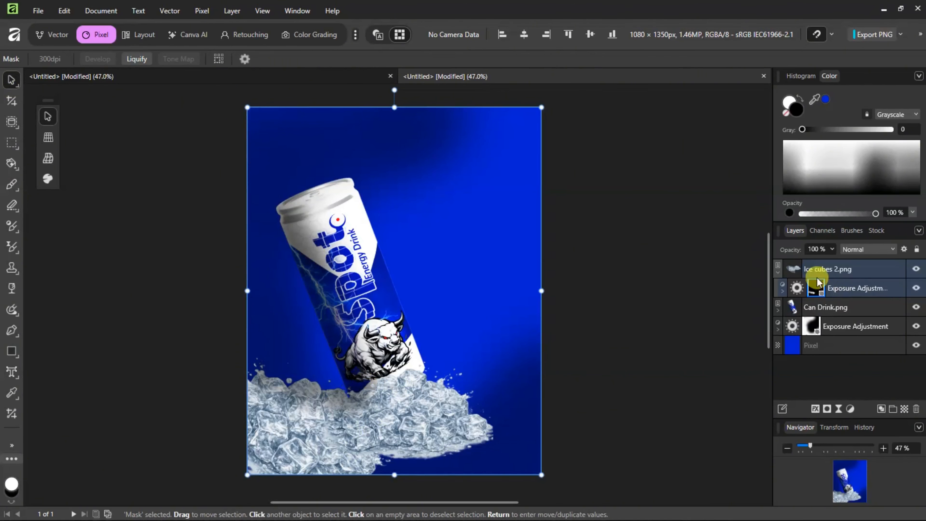
left_click(777, 274)
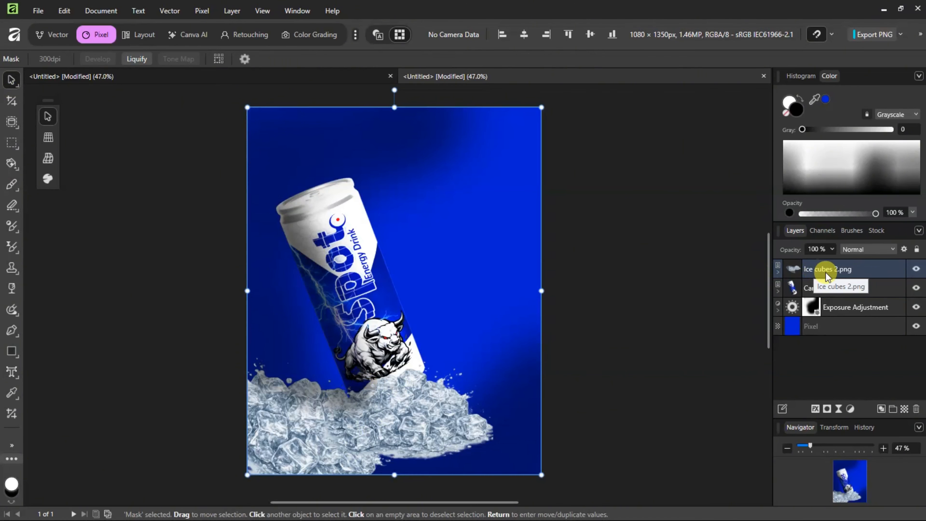
Add a pixel layer above the background Exposure adjustment, beneath the can, and set its blend mode to Screen.
left_click(853, 308)
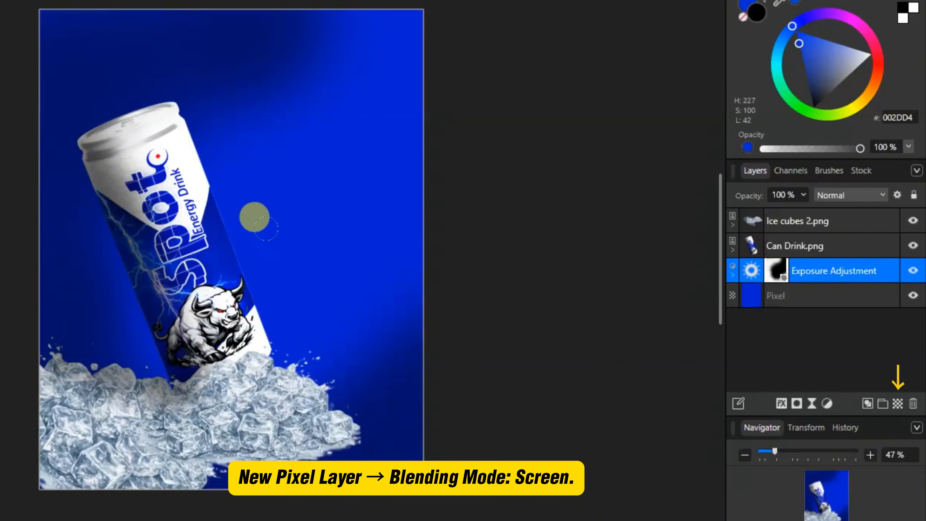
key("d")
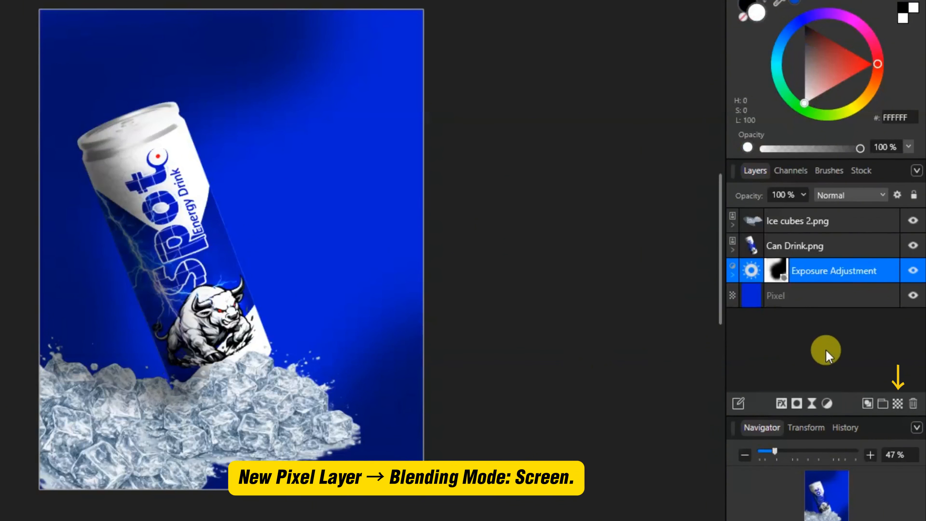
left_click(894, 408)
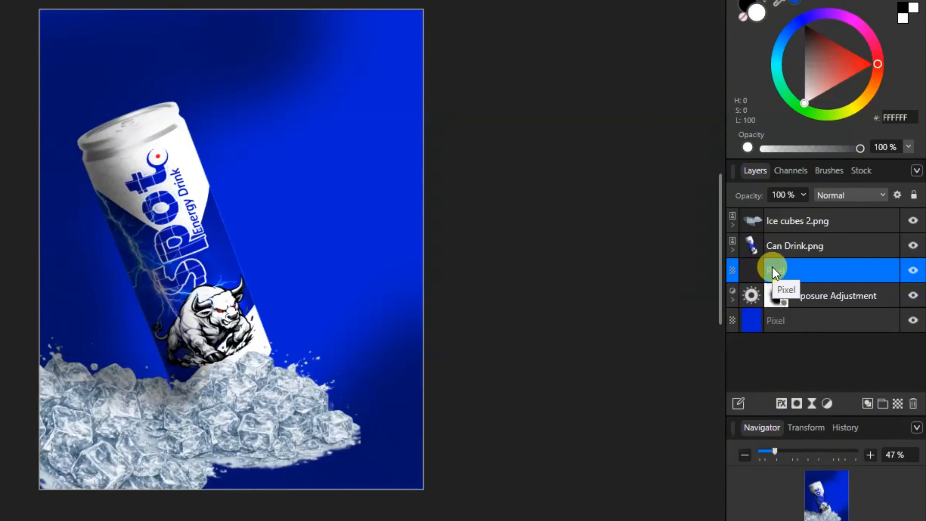
left_click(856, 193)
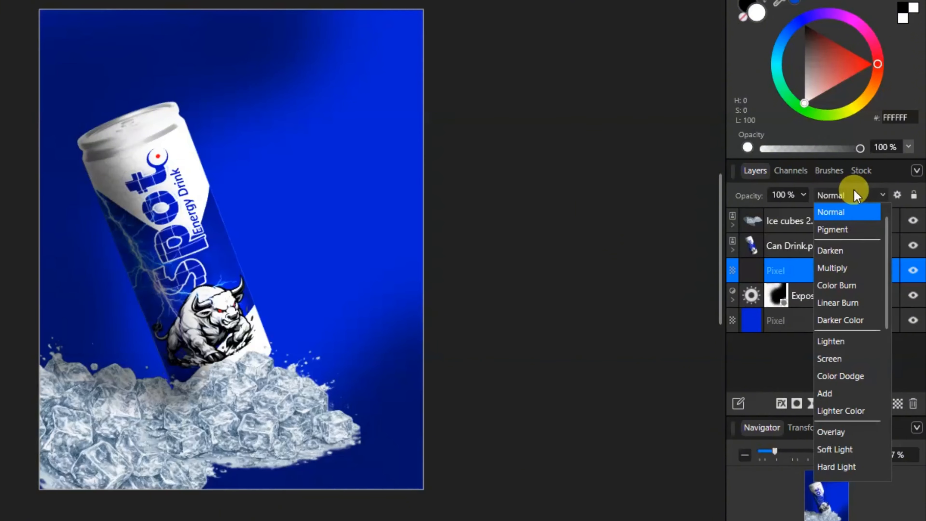
left_click(832, 353)
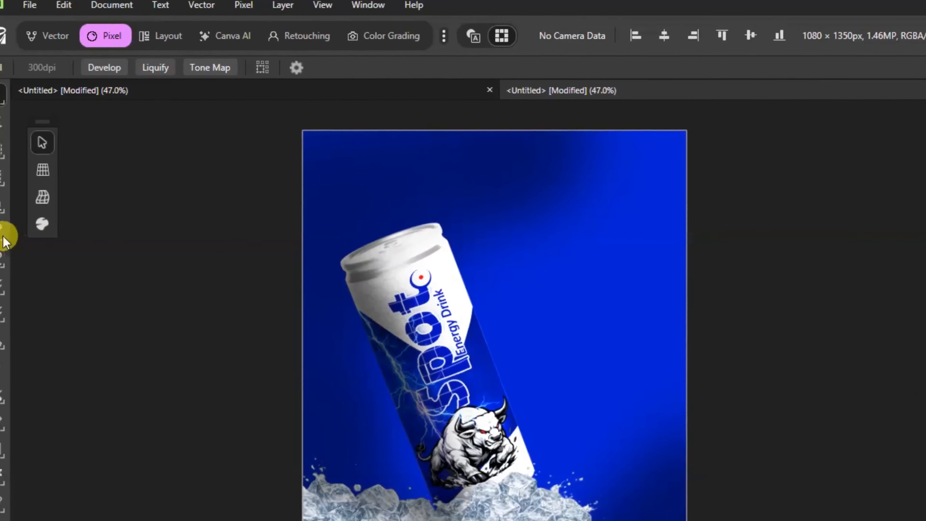
Paint a soft glow behind the can and toward the poster's top-right corner with the Brush tool in colour 002DD4.
left_click(4, 239)
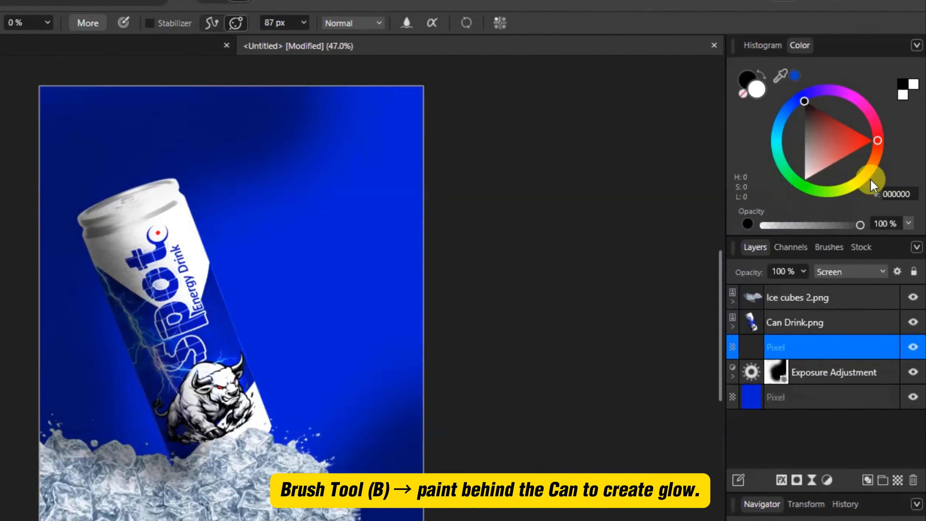
left_click(898, 194)
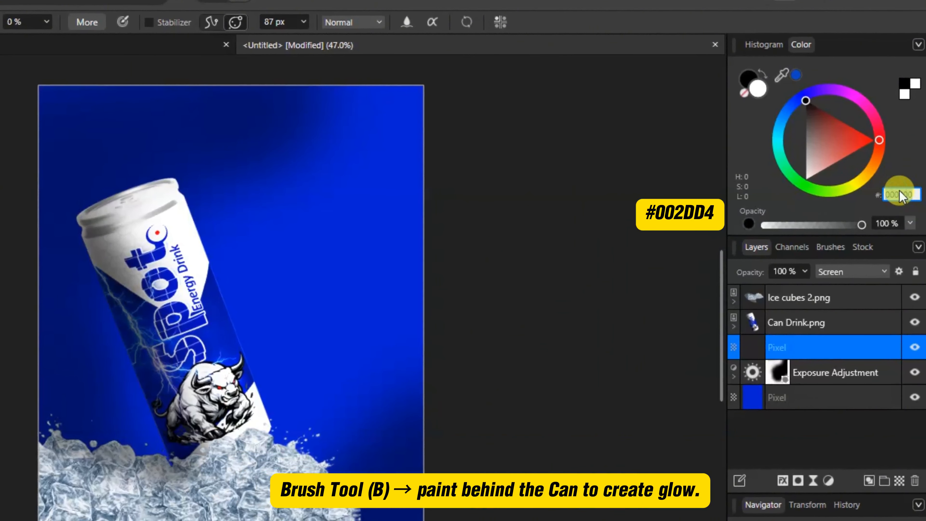
type("002DD4")
key("Return")
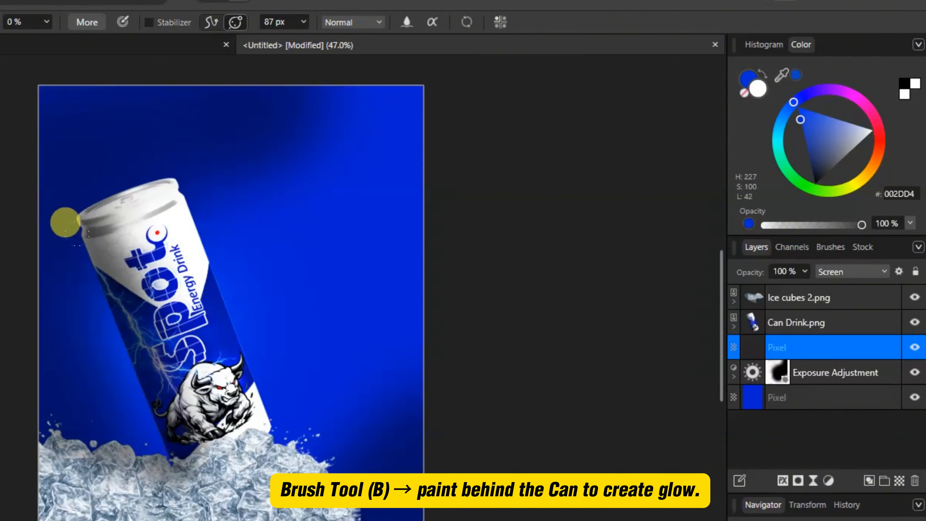
mouse_move(53, 170)
left_mouse_down()
mouse_move(77, 250)
mouse_move(90, 187)
left_mouse_up()
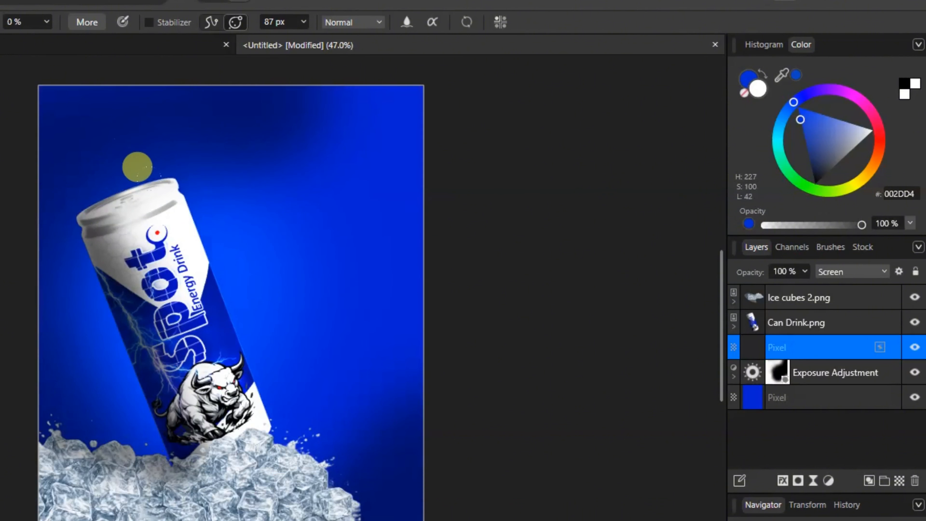
left_click_drag(138, 166, 384, 4)
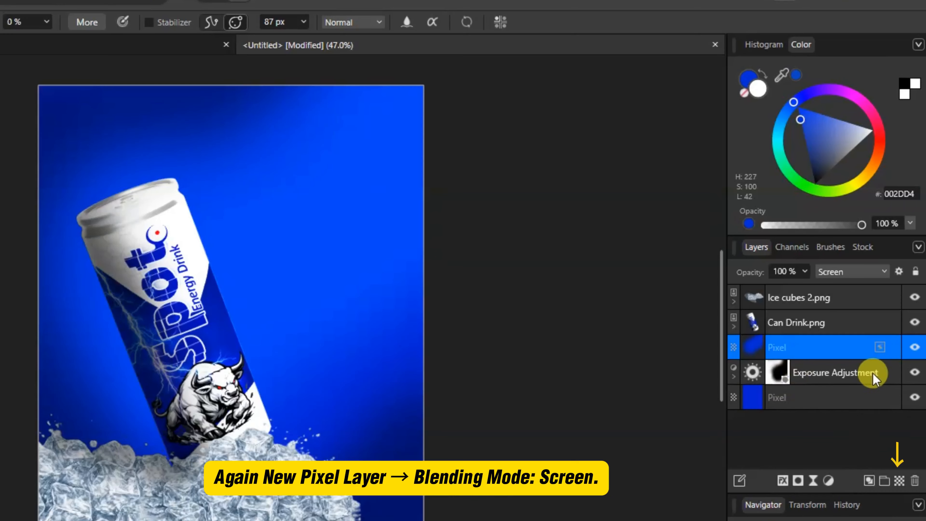
Add another pixel layer in Screen blend mode and paint a lighter 365DEC glow from the poster's top-right corner toward the can.
left_click(900, 481)
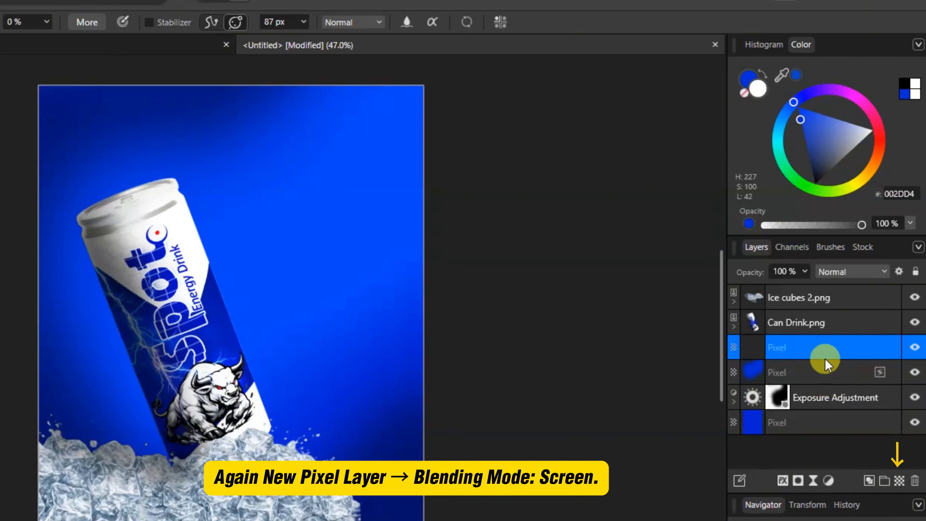
left_click(854, 272)
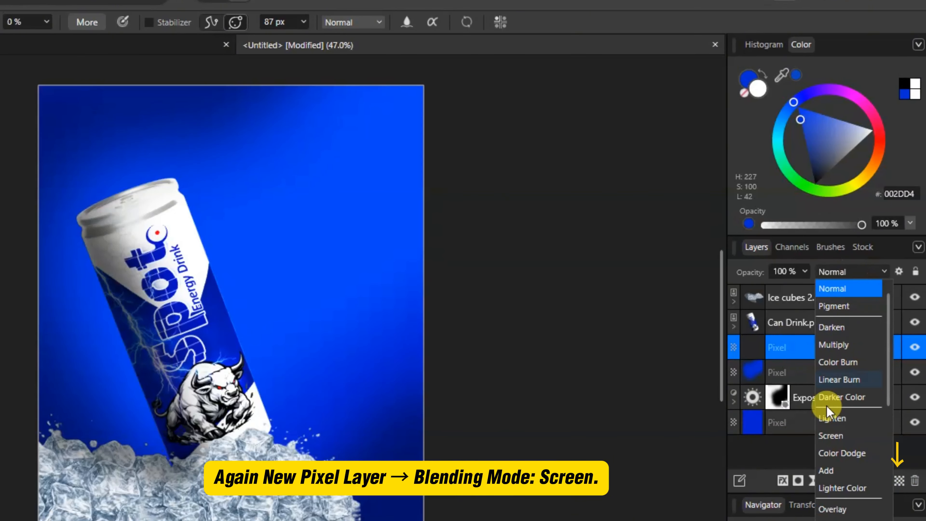
left_click(832, 437)
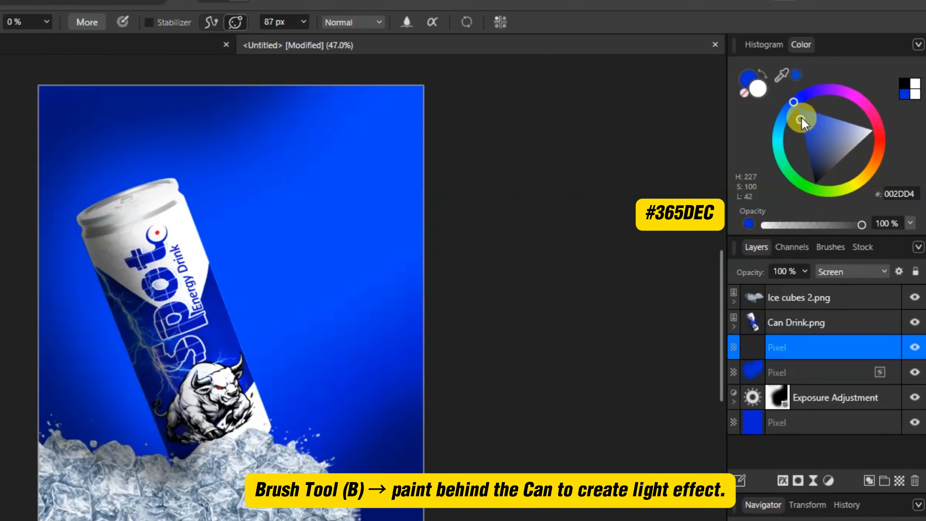
left_click_drag(802, 118, 815, 118)
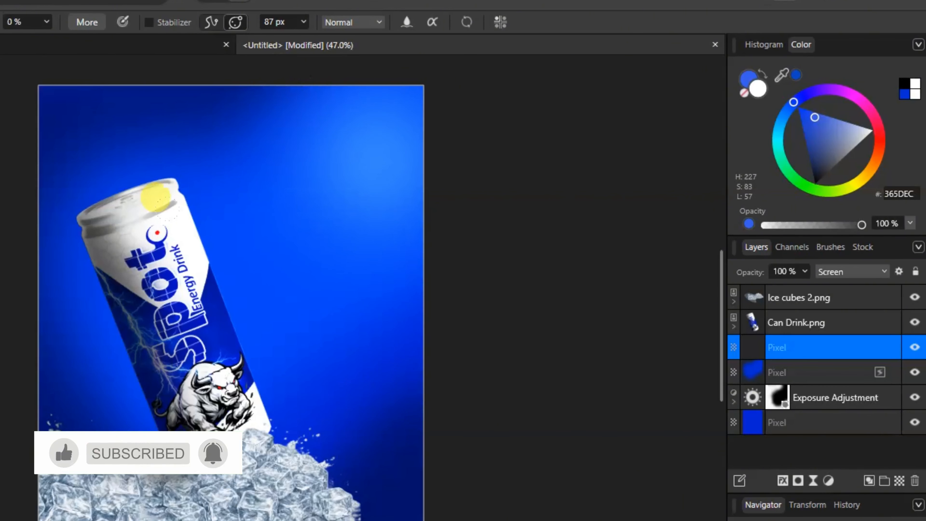
mouse_move(253, 268)
left_mouse_down()
mouse_move(307, 244)
mouse_move(471, 111)
left_mouse_up()
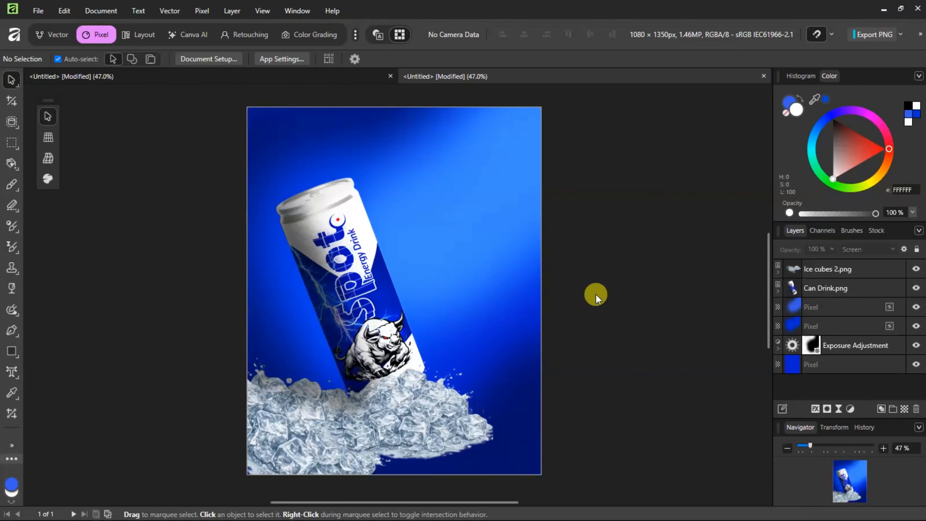
Place Light effect.jpeg from the Energy Drink folder onto the poster.
key("alt+Tab")
left_click(727, 250)
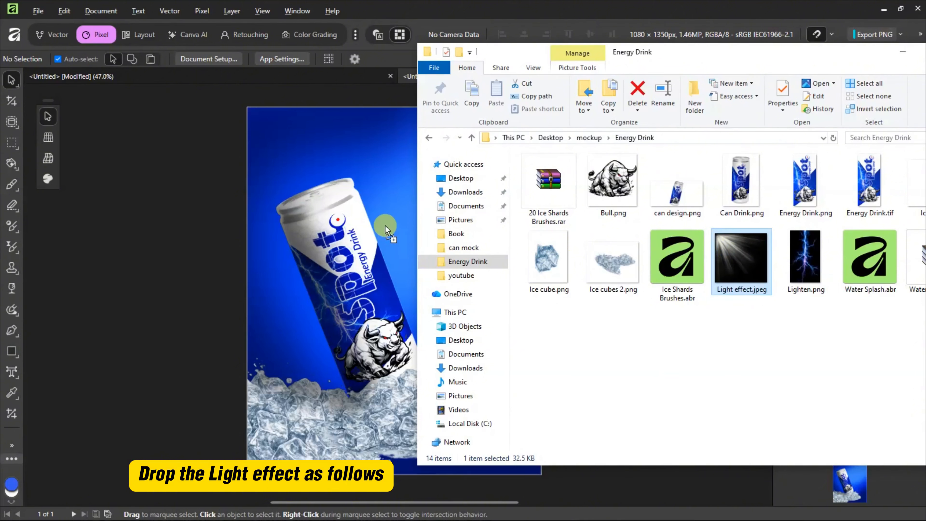
left_click_drag(368, 215, 369, 215)
left_click(903, 51)
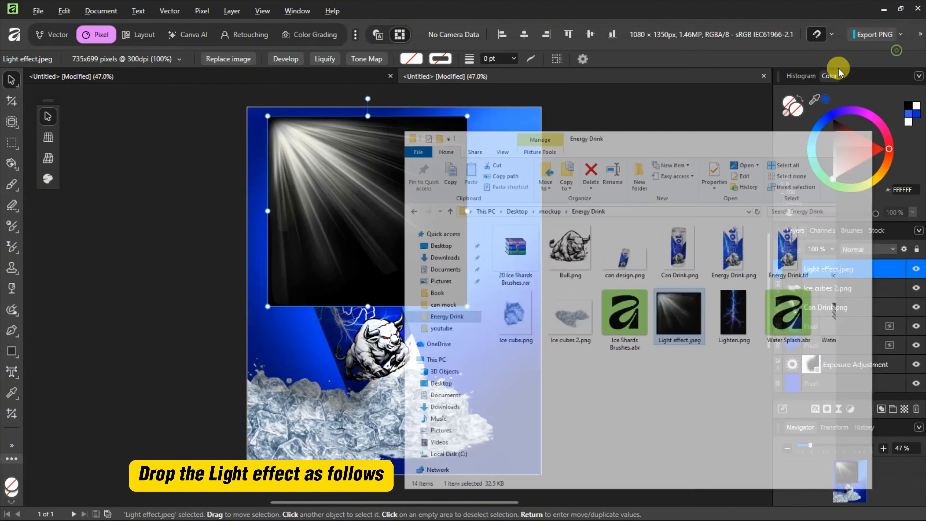
Rotate the light effect image 90° to the right and move it to the poster's top-right corner.
right_click(414, 181)
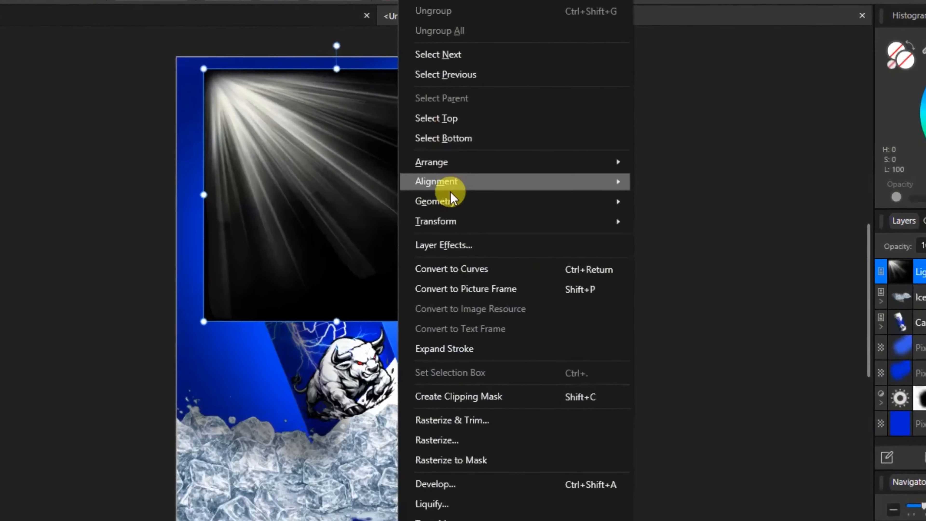
mouse_move(451, 218)
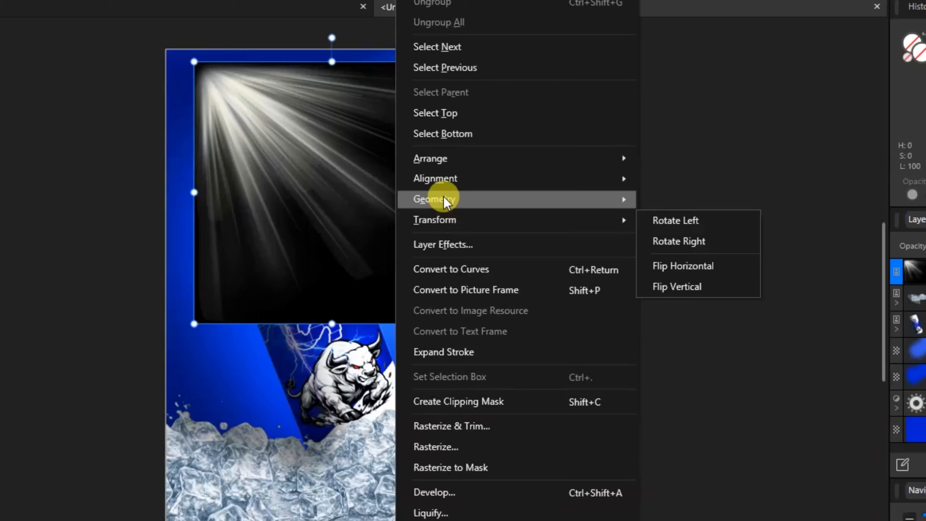
left_click(679, 243)
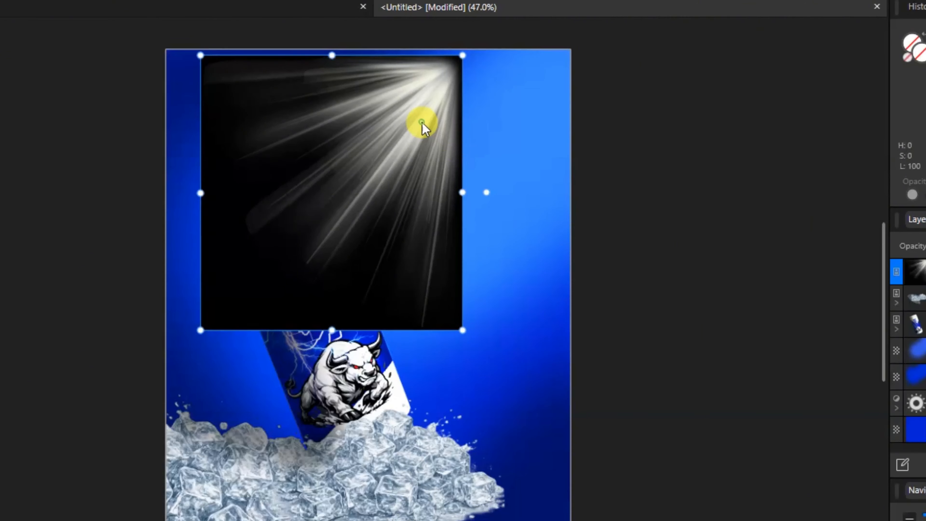
left_click_drag(422, 123, 544, 107)
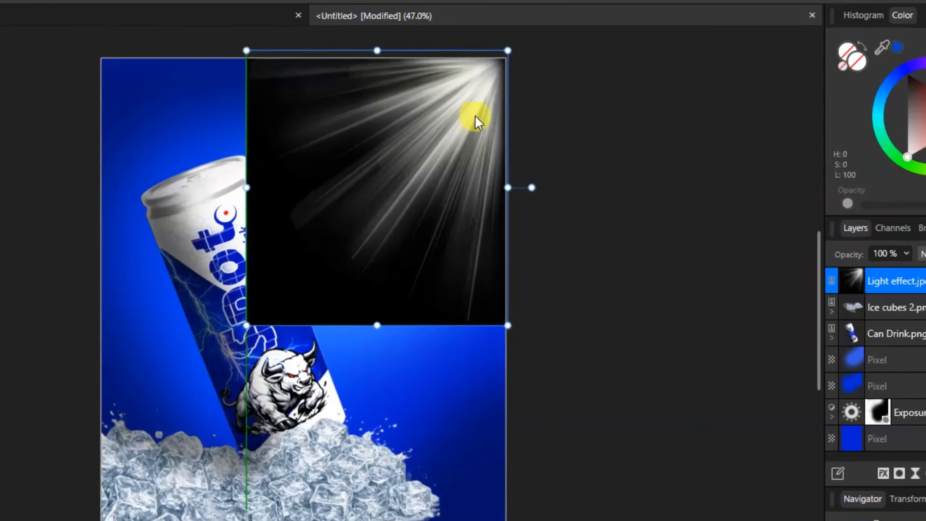
Set the light effect layer's blend mode to Screen and nudge the rays slightly up into the poster's corner.
left_click(923, 254)
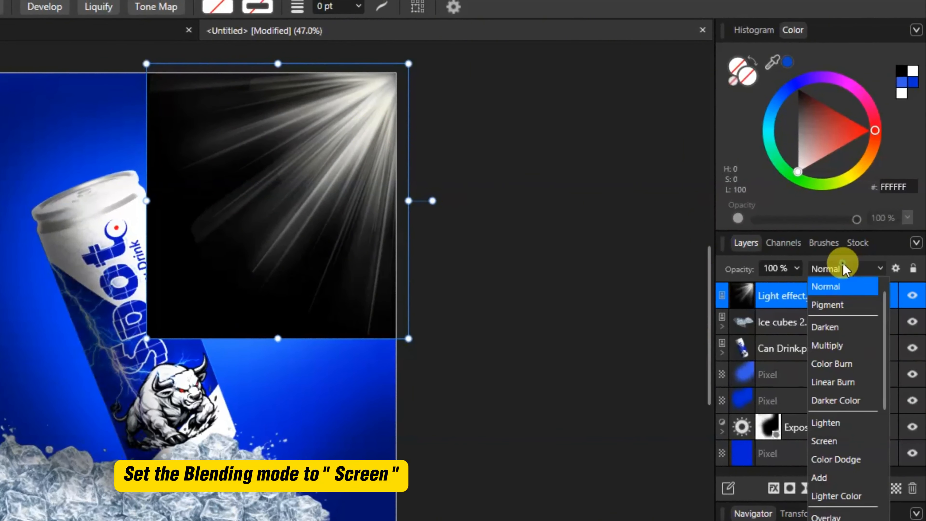
left_click(824, 442)
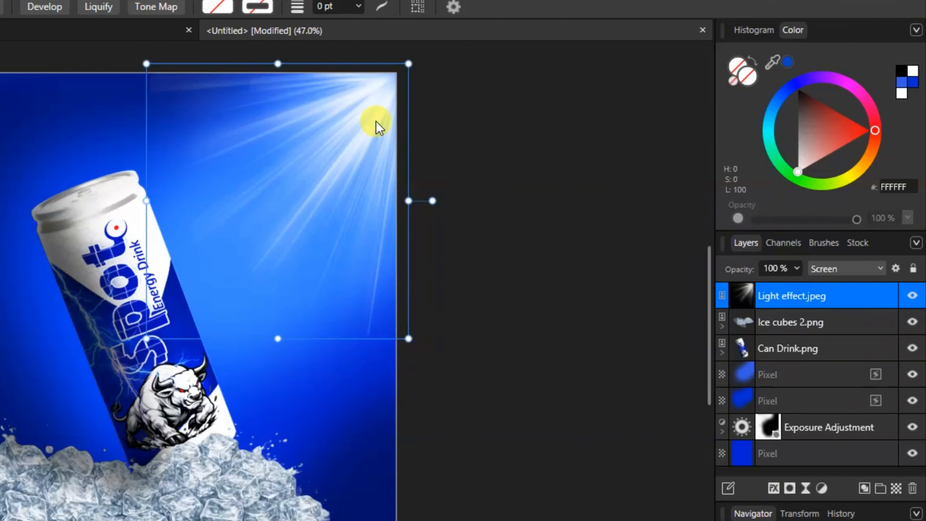
left_click_drag(376, 123, 378, 118)
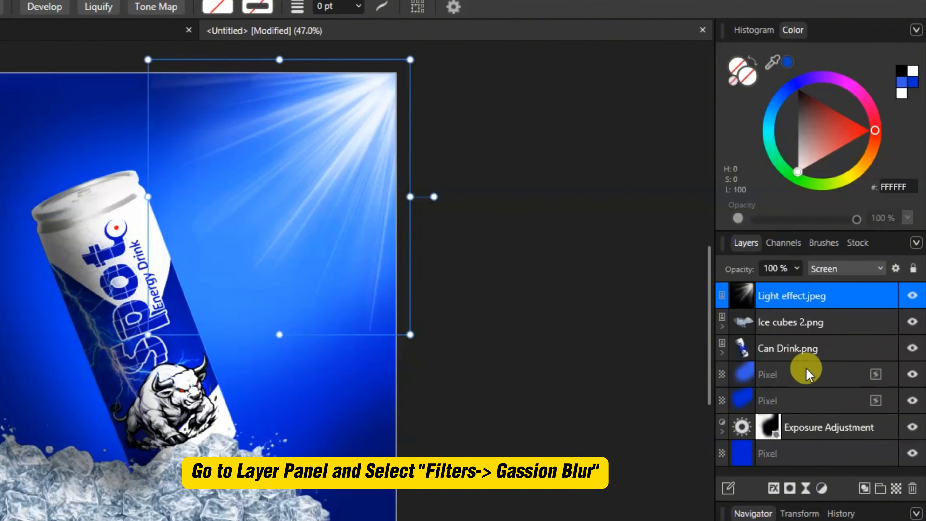
Apply a live Gaussian Blur with a 6.3 px radius to the light effect layer.
left_click(806, 488)
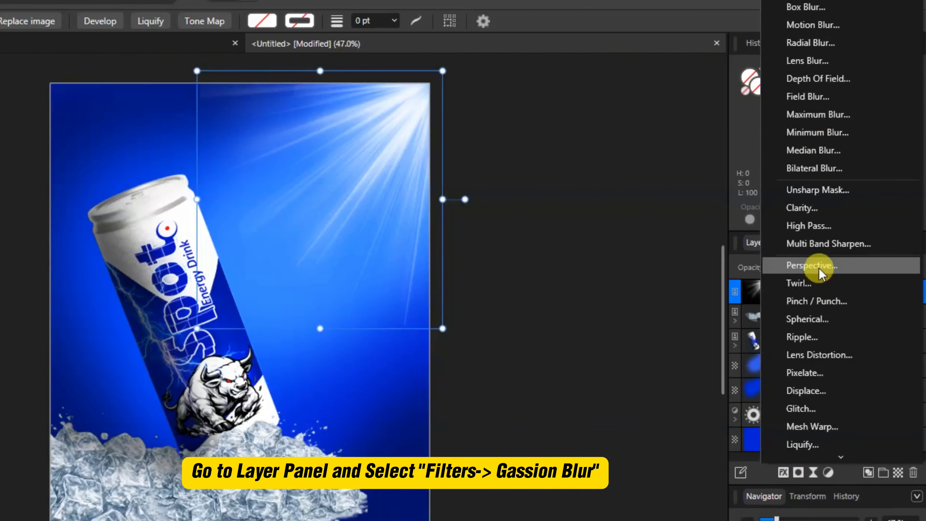
left_click(562, 98)
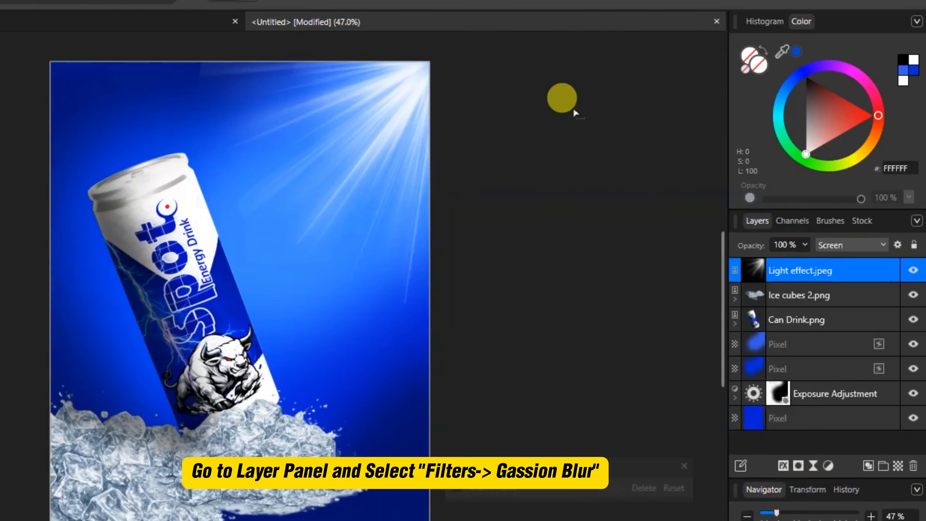
left_click_drag(551, 463, 561, 339)
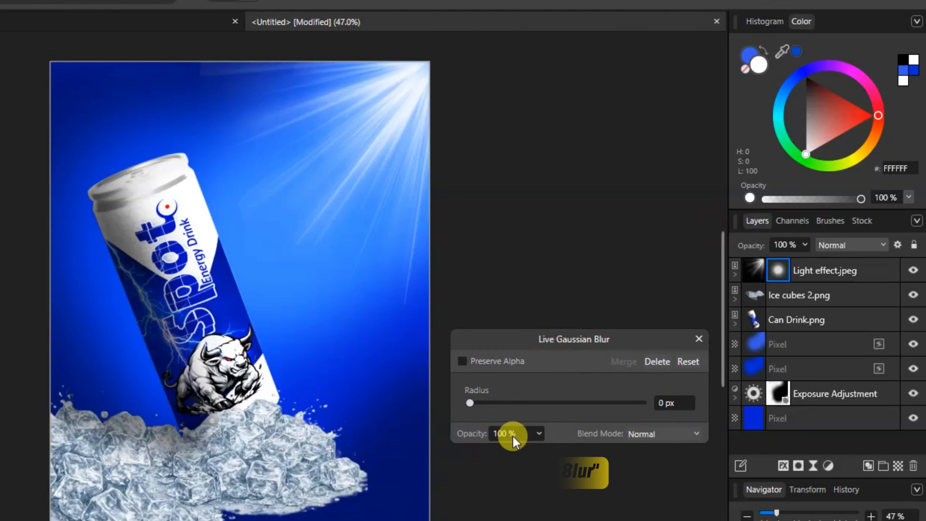
left_click_drag(491, 399, 531, 400)
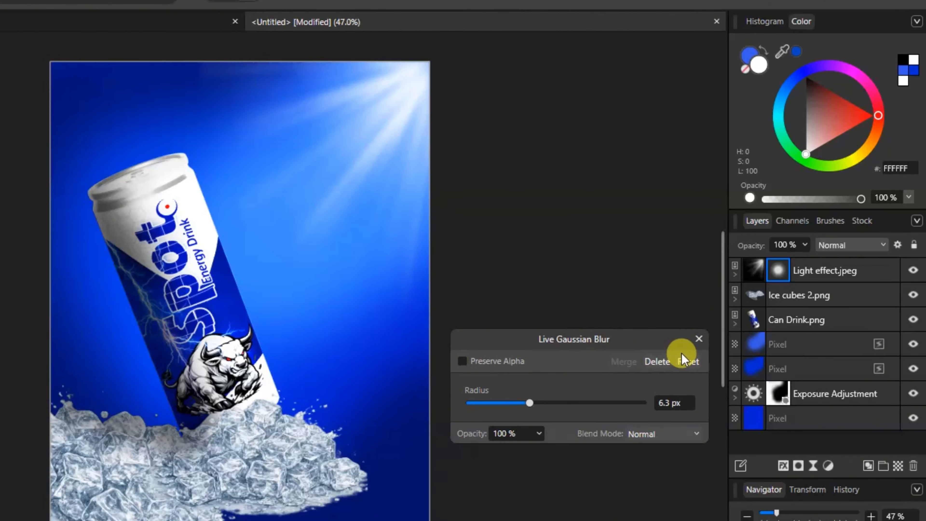
left_click(698, 344)
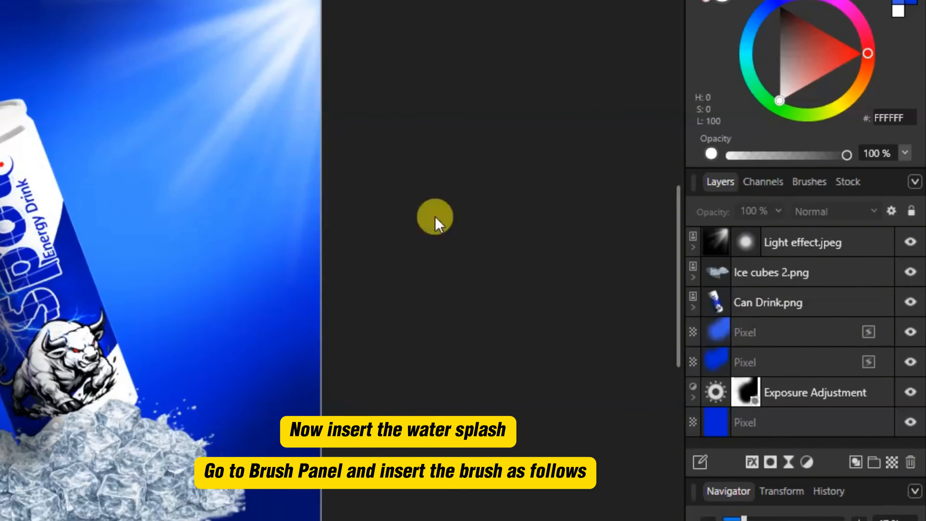
Import the Water Splash.abr brush file into the brush library.
left_click(811, 182)
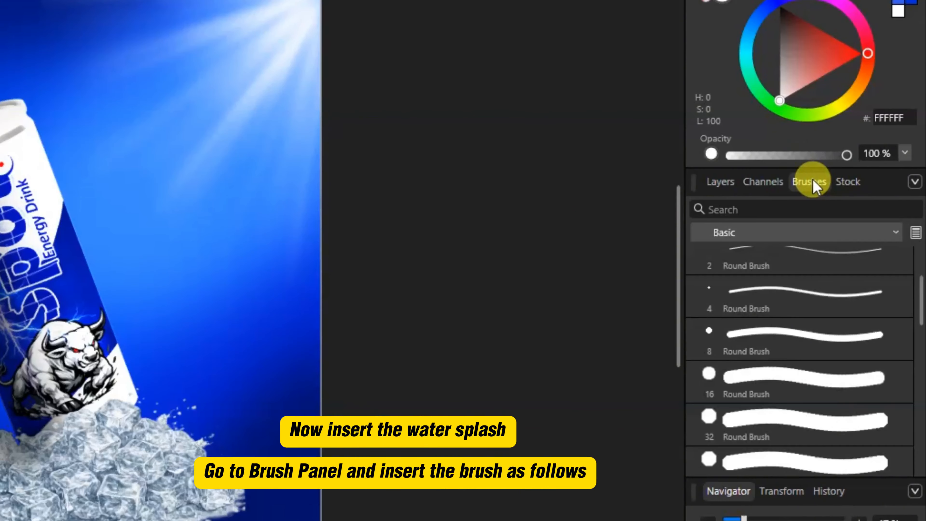
left_click(915, 181)
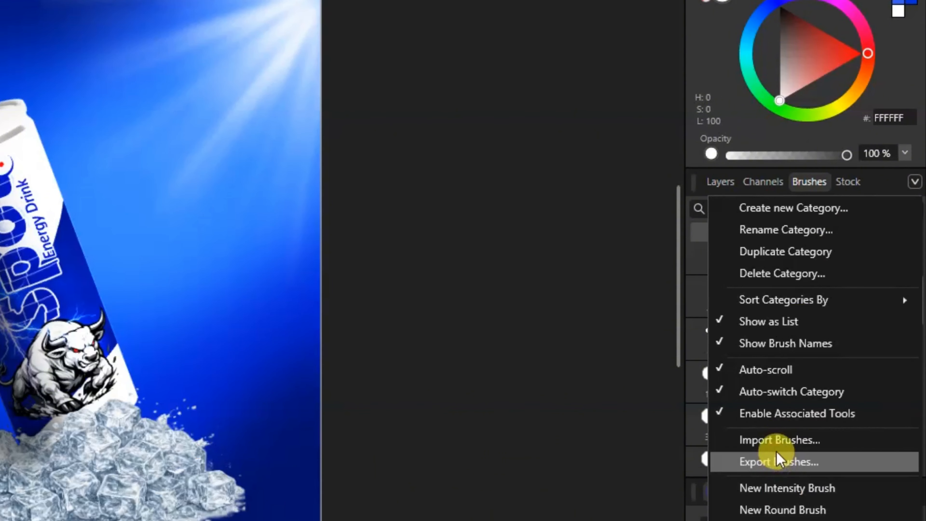
left_click(777, 442)
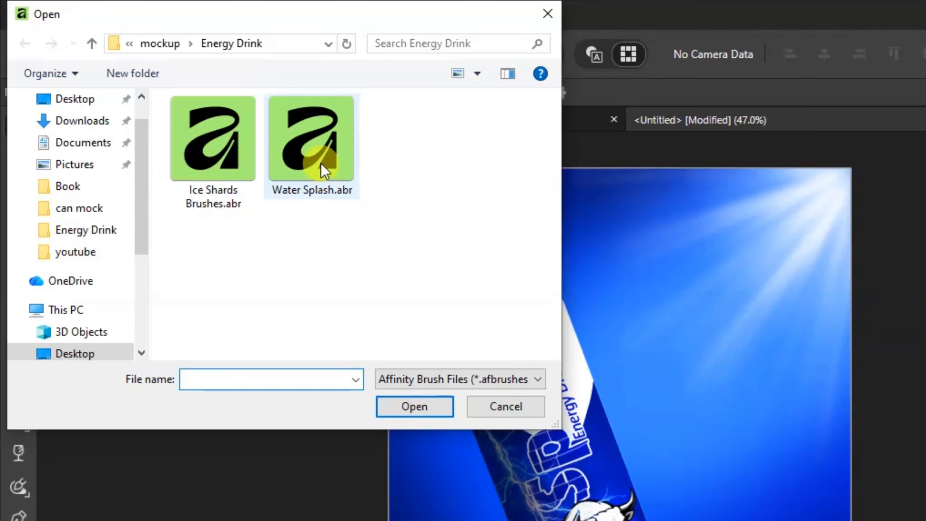
left_click(323, 170)
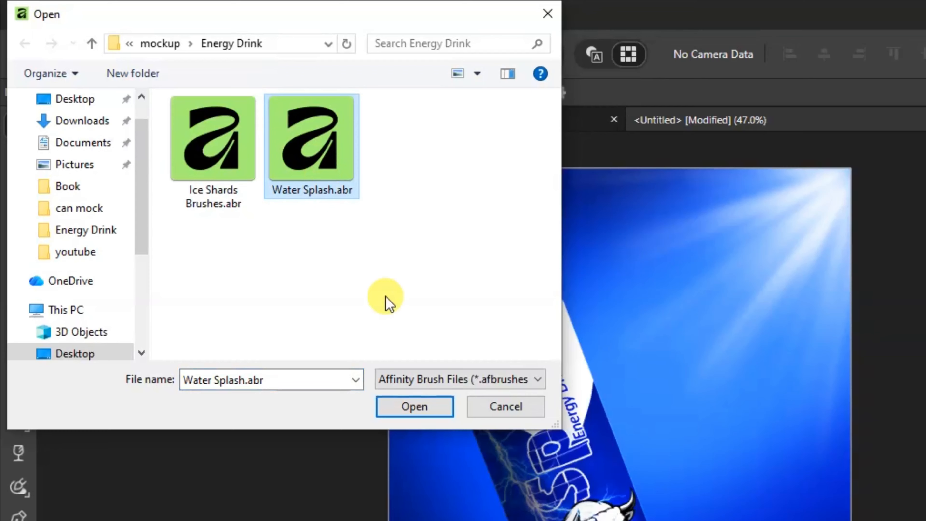
left_click(399, 416)
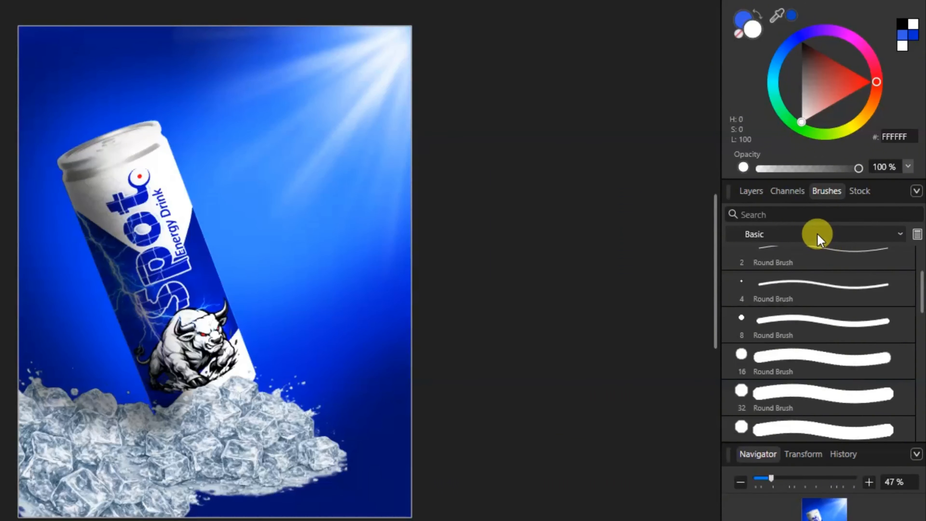
Stamp white water droplets over the can with the water spatter 1 brush from the Water Splash category at 882 px.
left_click(893, 230)
scroll(782, 361, "down", 3)
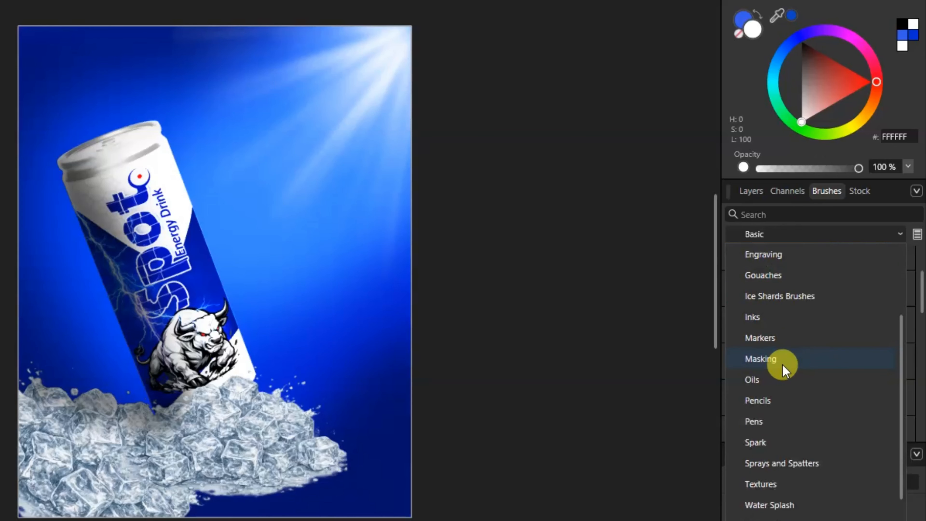
scroll(784, 453, "down", 1)
left_click(776, 488)
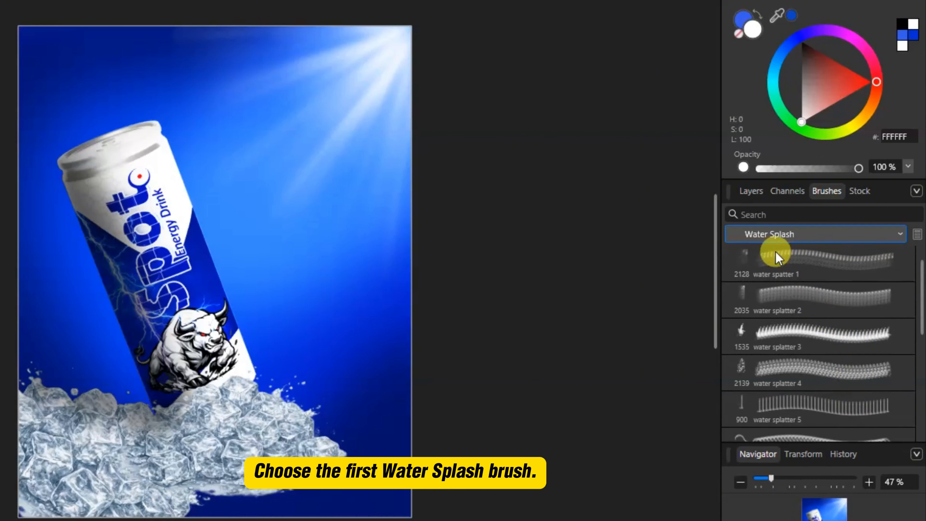
left_click(814, 261)
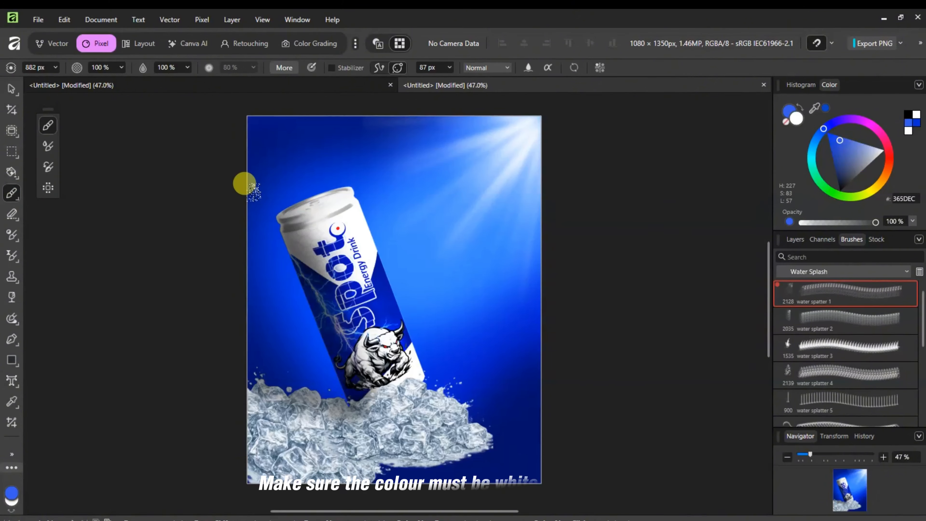
left_click(419, 241)
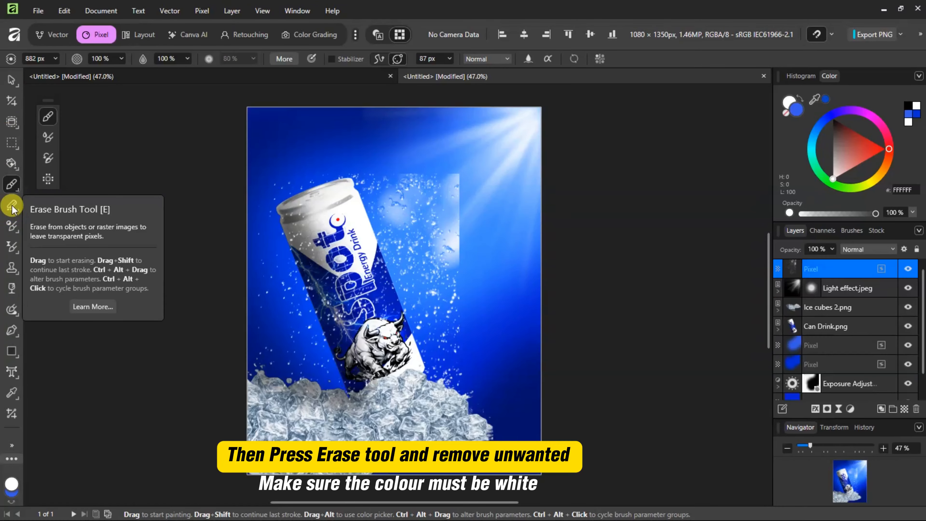
Erase the unwanted splash patch beside and above the can with the Erase Brush, and shift the droplet layer slightly down and right.
left_click(12, 206)
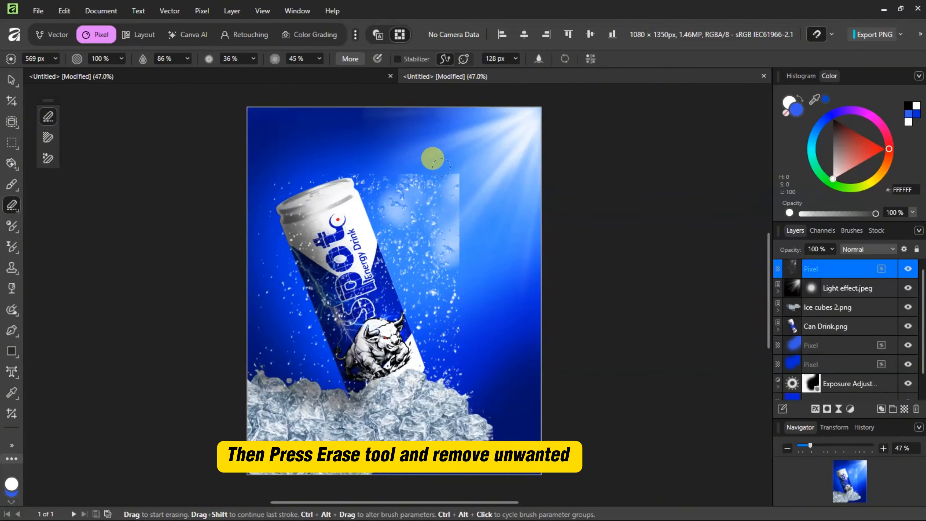
key("d")
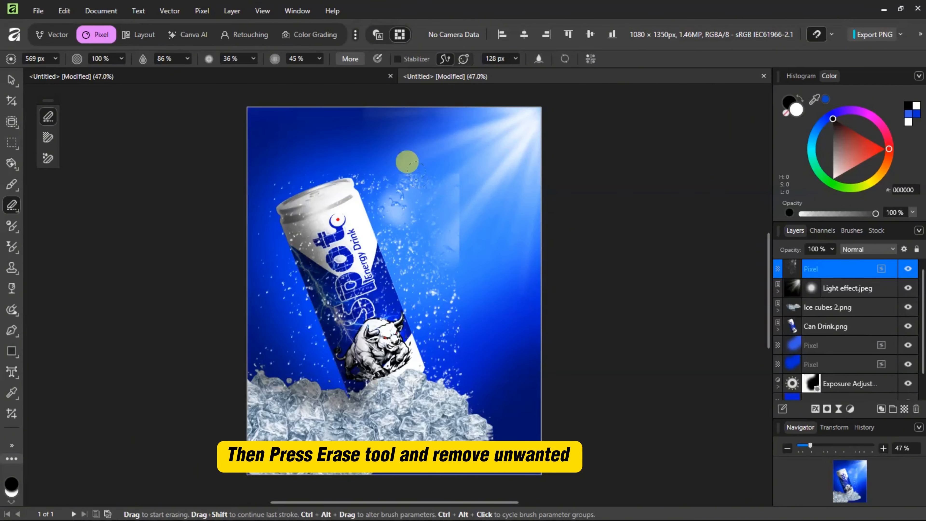
mouse_move(354, 121)
left_mouse_down()
mouse_move(432, 170)
mouse_move(434, 194)
left_mouse_up()
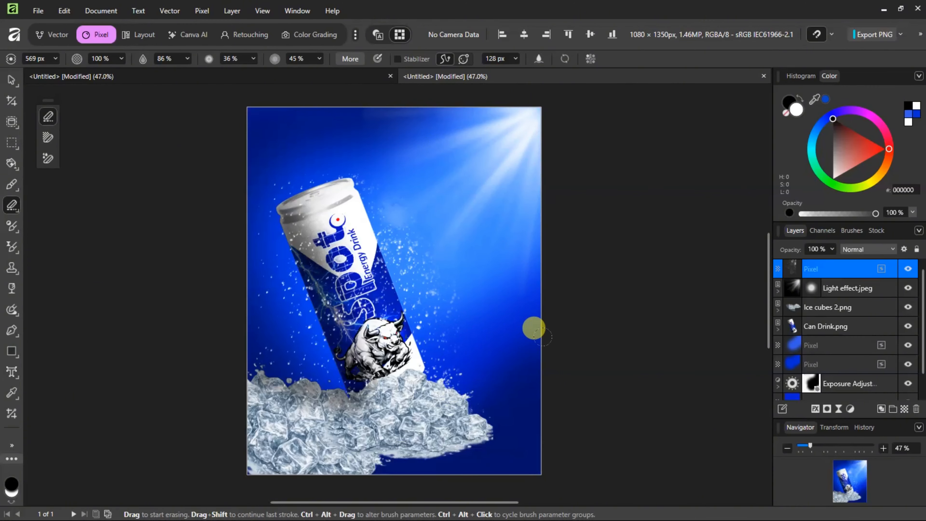
key("v")
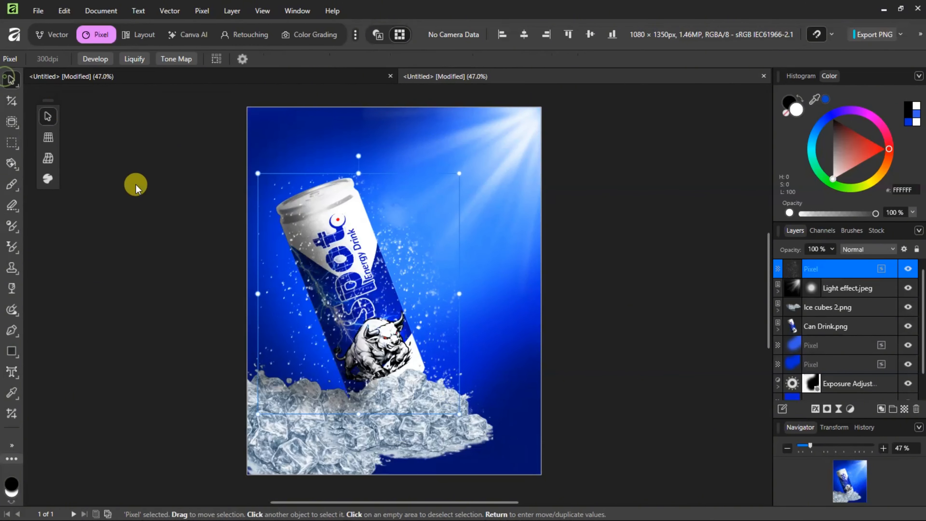
left_click_drag(428, 305, 428, 305)
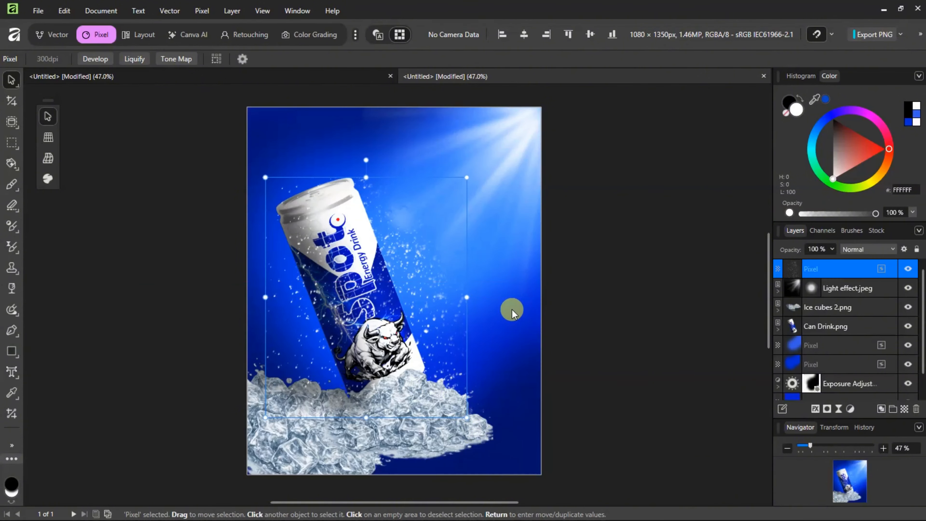
Place Ice 3.png from the Energy Drink folder and position its flying ice shards over the can's lower half and the ice pile.
left_click_drag(800, 176, 205, 307)
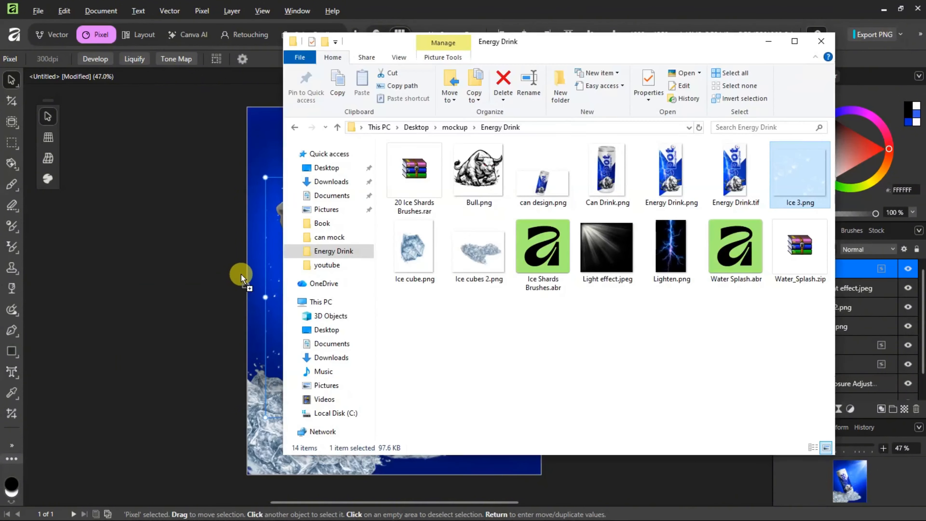
left_click_drag(241, 277, 240, 278)
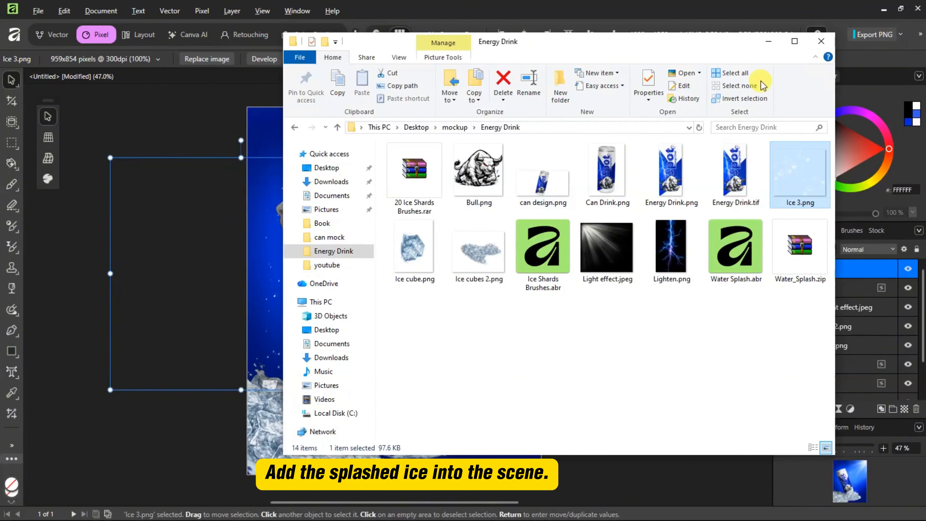
left_click(769, 40)
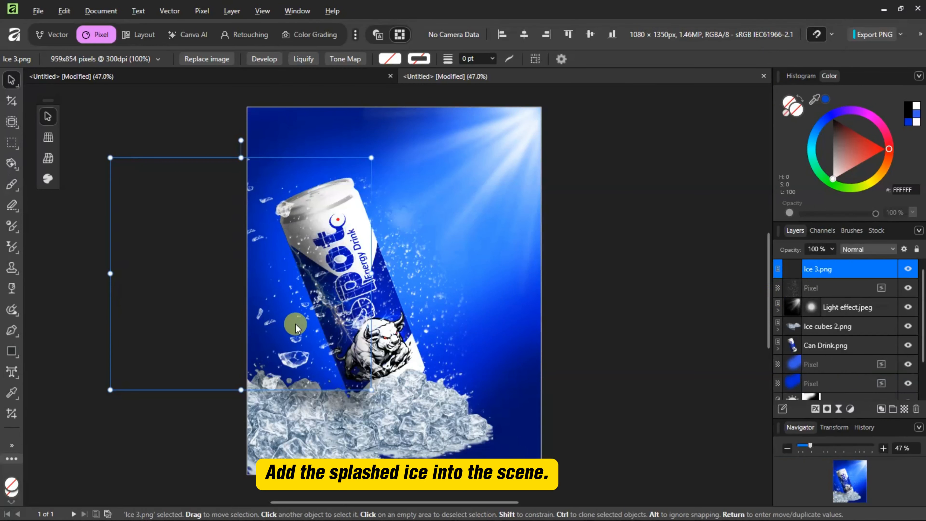
left_click_drag(317, 352, 438, 419)
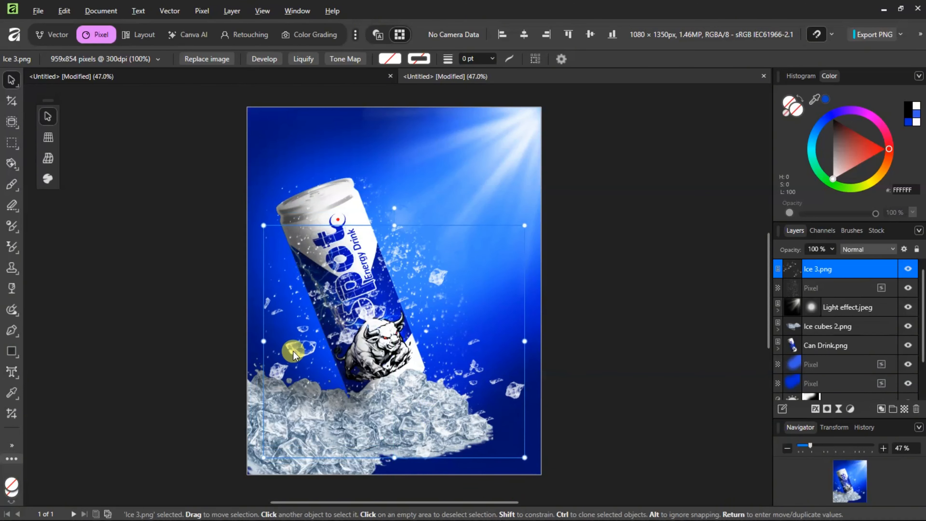
left_click(624, 287)
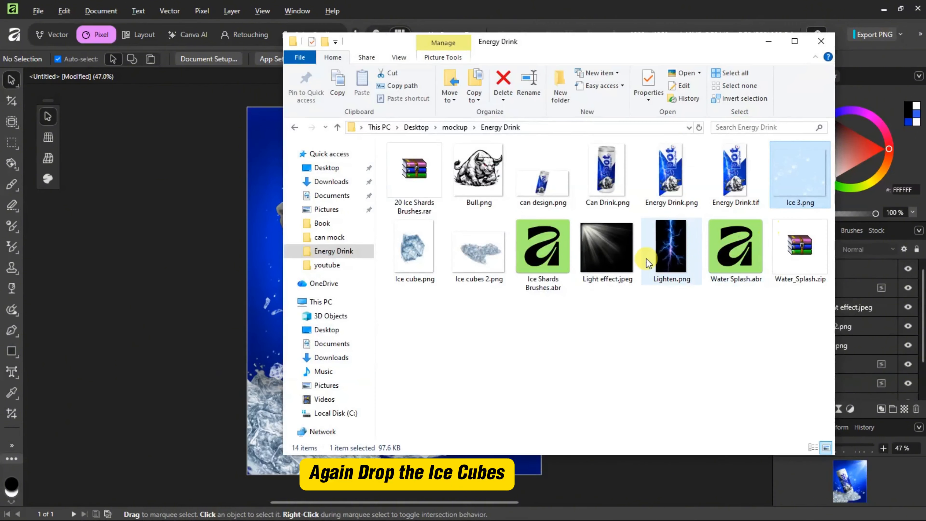
Place Ice cube.png from the Energy Drink folder so it is partly cropped by the poster's upper-left corner.
left_click(406, 252)
left_click_drag(417, 266, 259, 102)
left_click(769, 43)
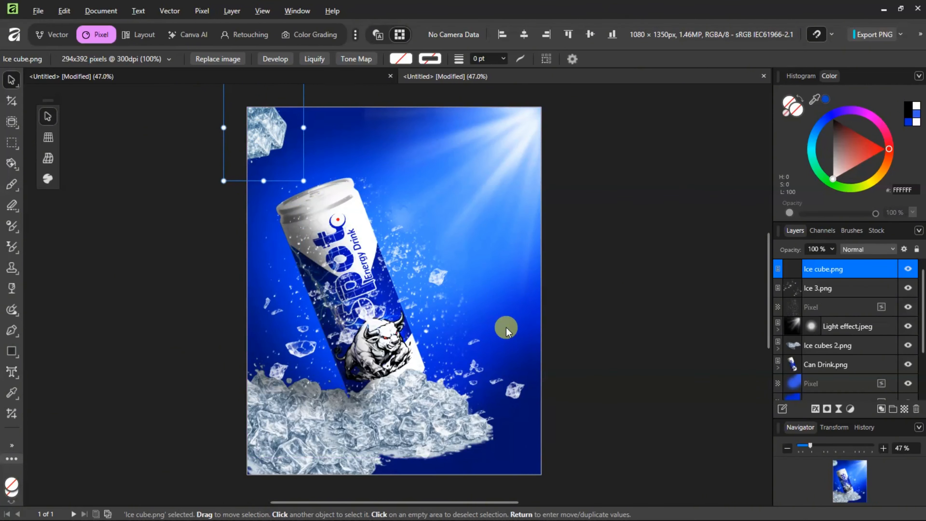
left_click(577, 437)
Draw a rectangle spanning the bottom of the poster and move its layer directly below the Exposure adjustment.
left_click(11, 351)
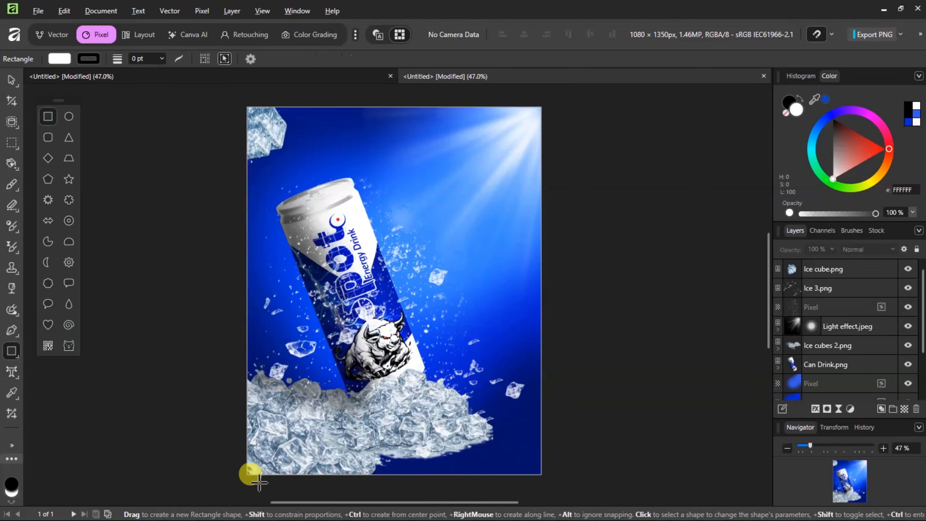
left_click_drag(223, 471, 599, 371)
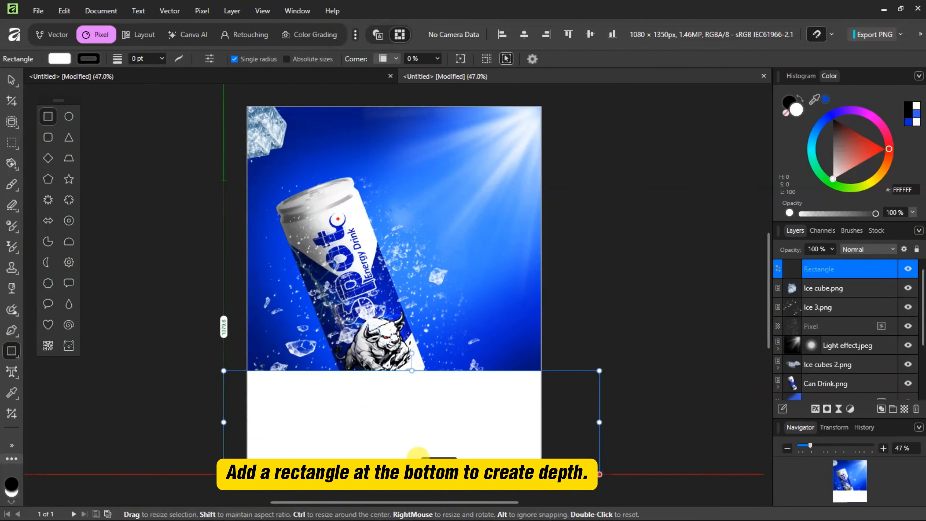
left_click_drag(412, 371, 412, 365)
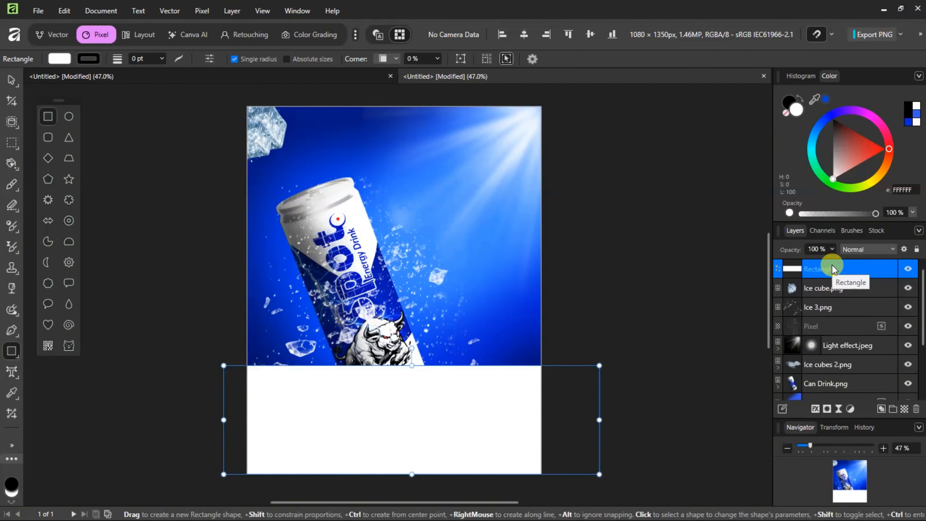
left_click_drag(846, 272, 855, 381)
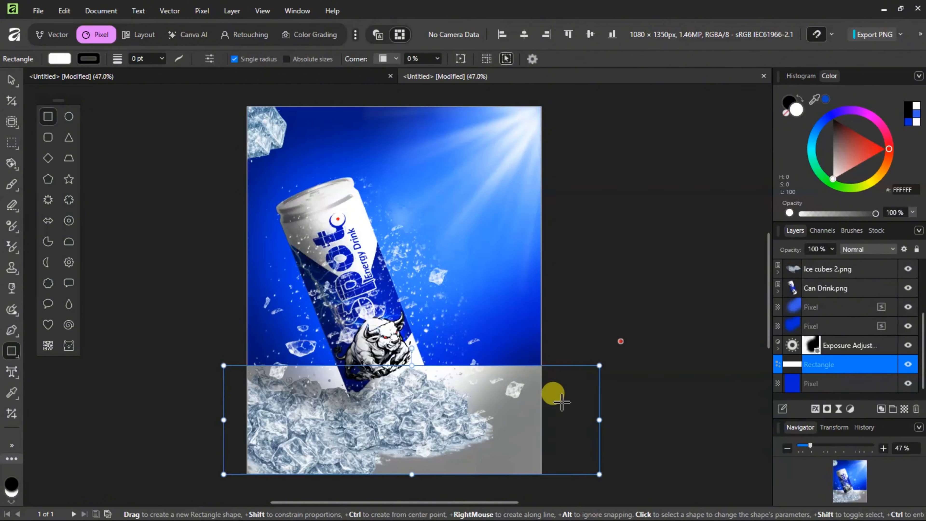
left_click_drag(599, 419, 551, 419)
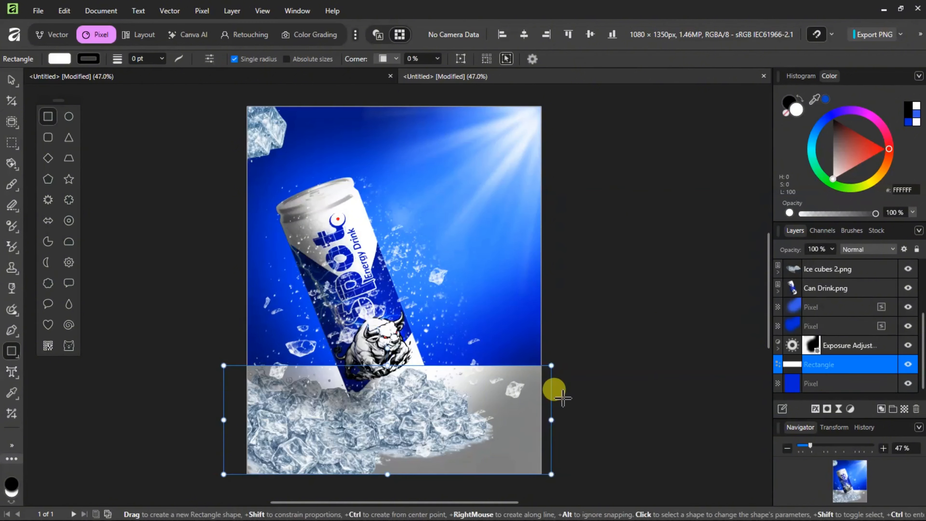
Fill the rectangle with #00002A and apply a linear transparency that fades it out from its bottom edge up to its top.
left_click(911, 124)
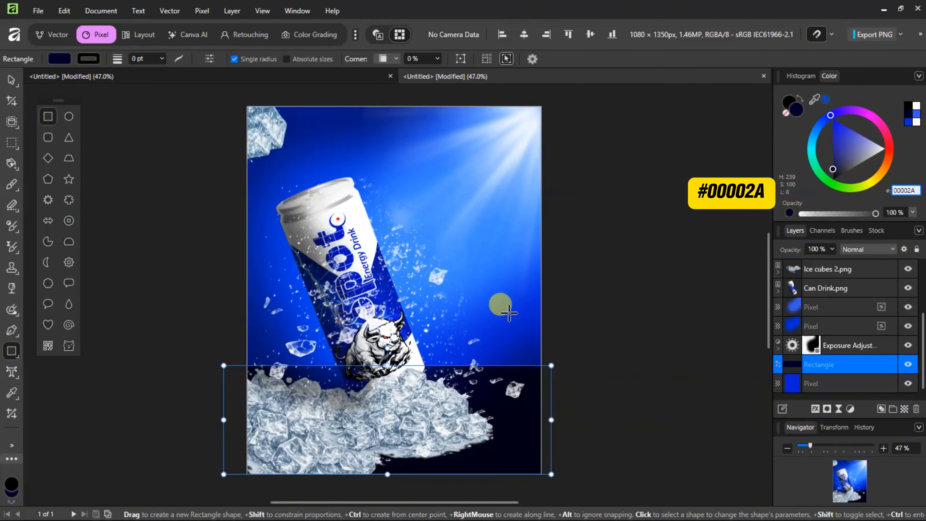
left_click(12, 292)
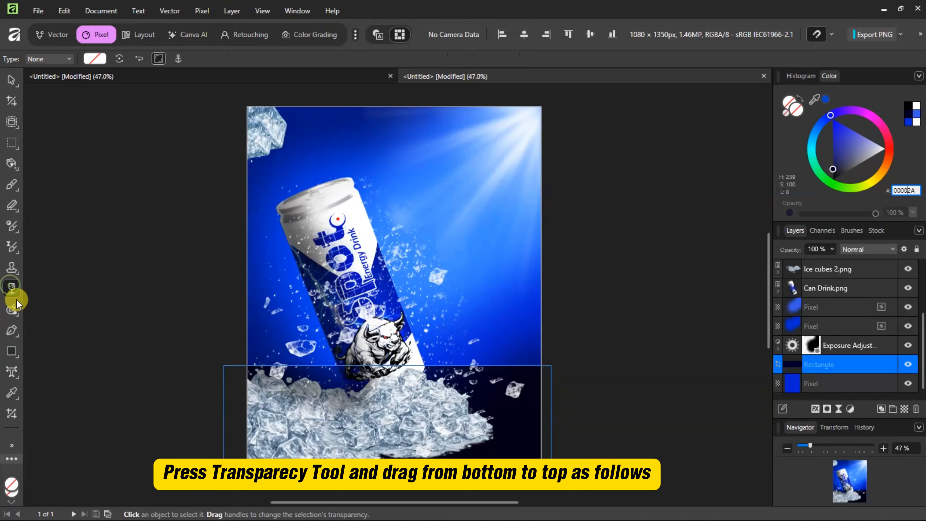
left_click_drag(387, 474, 394, 375)
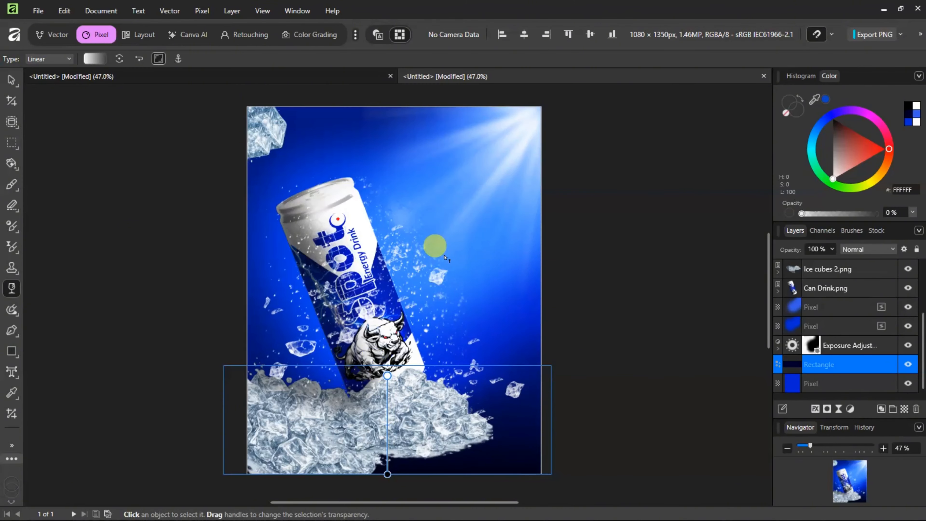
left_click(12, 79)
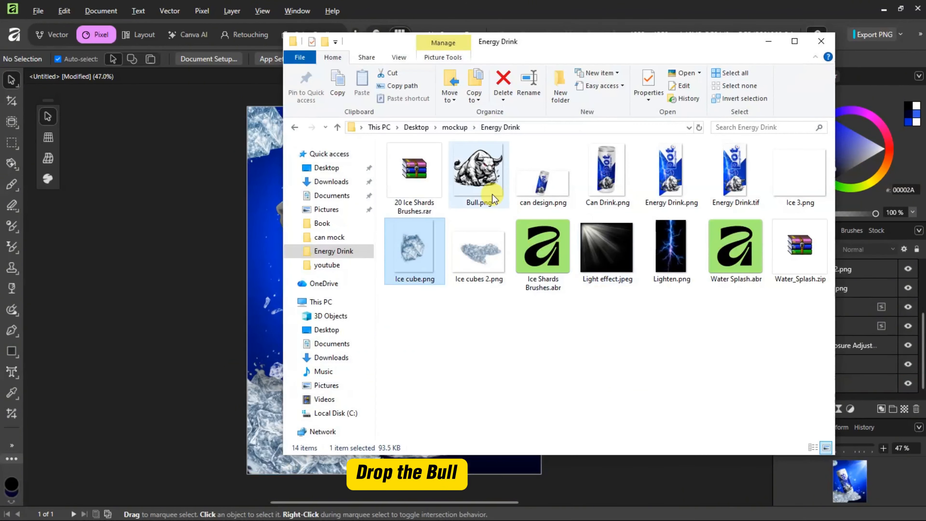
Place Bull.png from the Energy Drink folder in the poster's lower-right corner, in front of the ice cubes.
left_click(477, 203)
left_click_drag(477, 202, 269, 344)
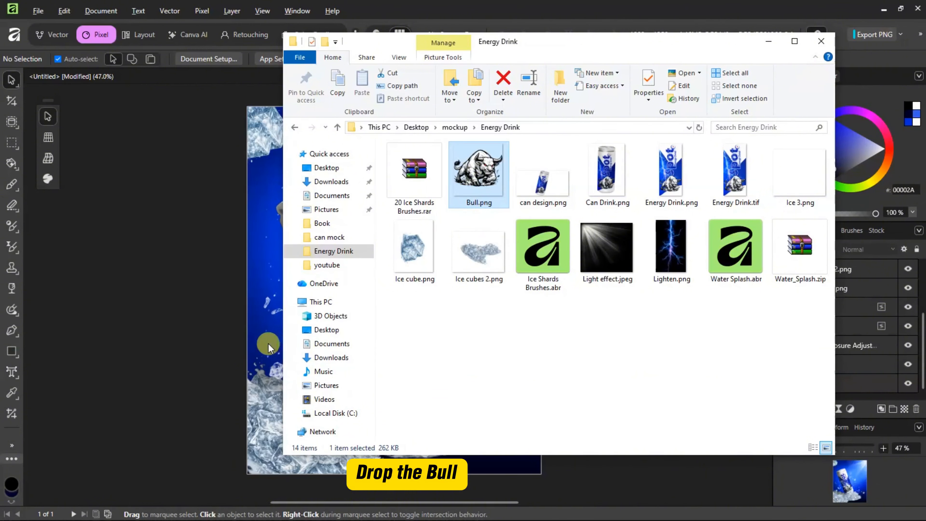
left_click_drag(246, 298, 493, 418)
left_click(769, 40)
left_click(627, 323)
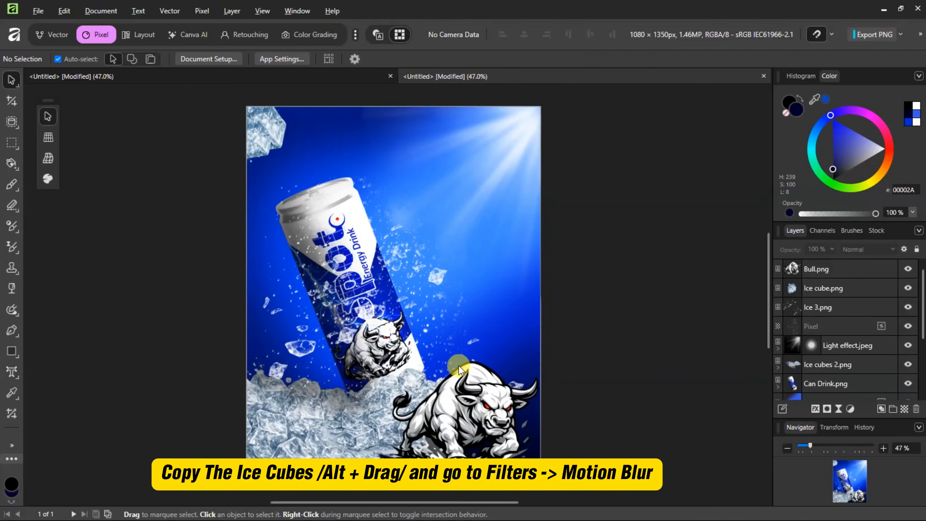
Select the ice cube in the poster's upper-left corner.
left_click(275, 137)
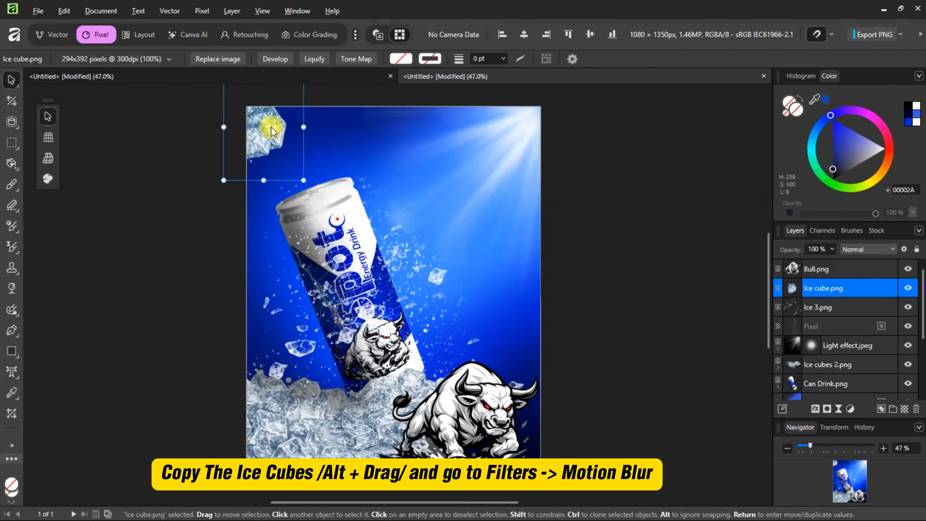